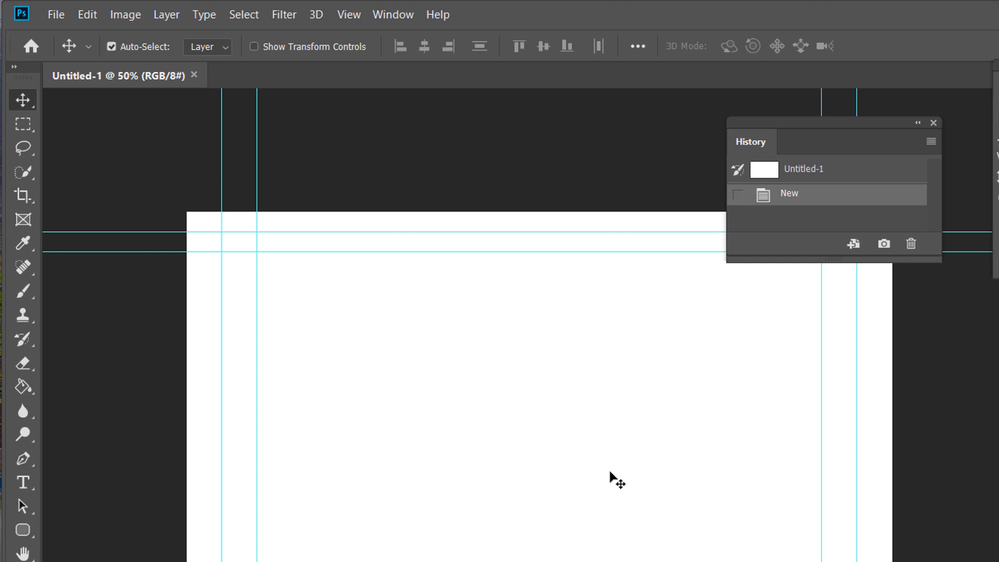
Step: Move the History panel clear of the canvas and open 383A3296.jpg from the Myanmar Jpegs folder
left_click_drag(884, 130, 913, 62)
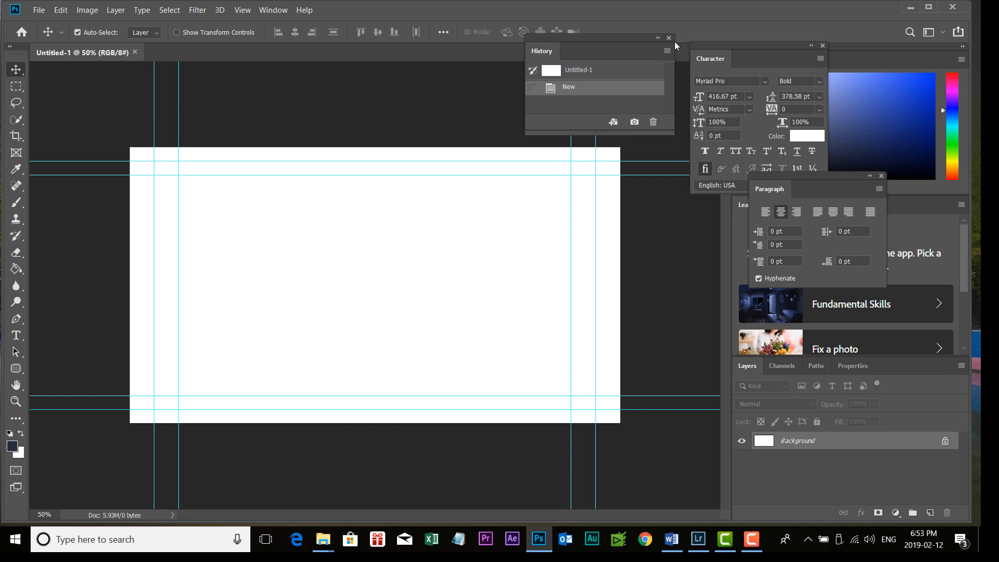
left_click(42, 12)
left_click(48, 25)
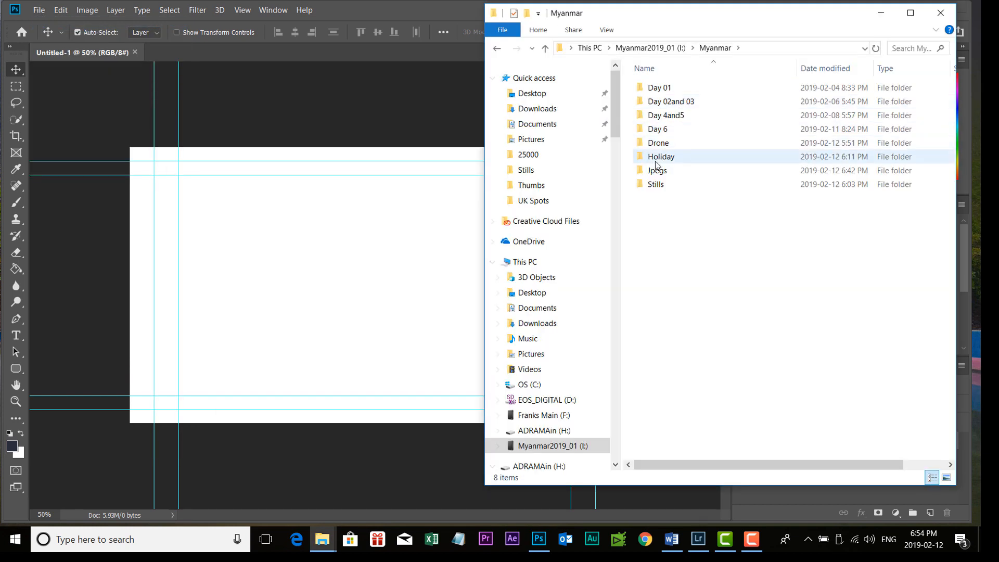
double_click(656, 170)
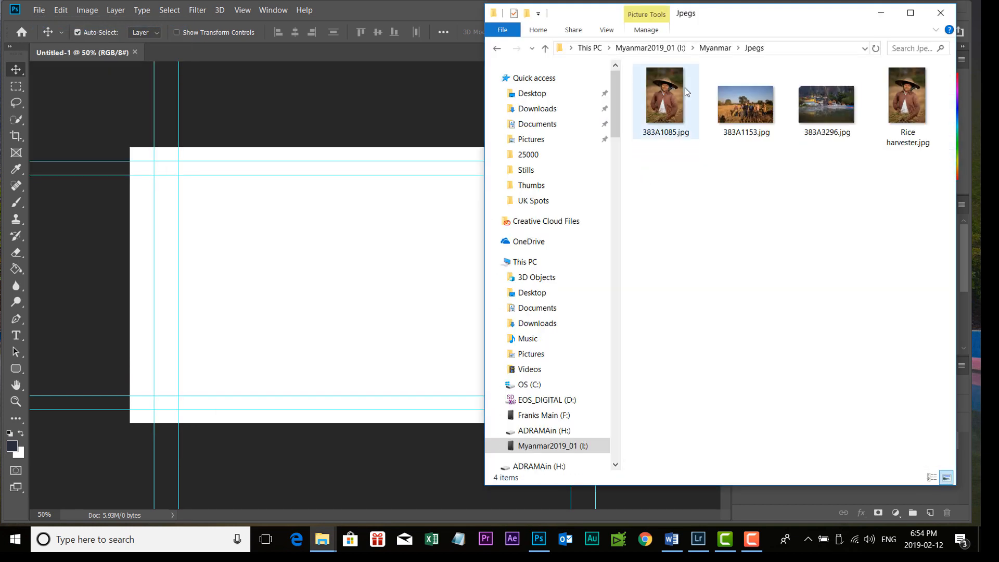
left_click(837, 106)
double_click(837, 106)
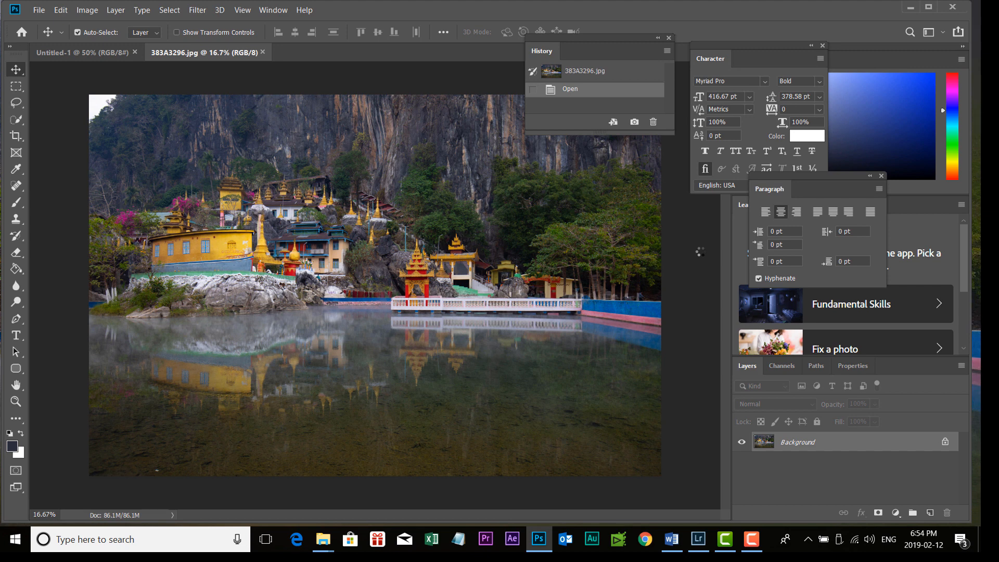
Step: Resize the temple photo to a width of 2200 pixels, keeping its proportions
key("ctrl+alt+i")
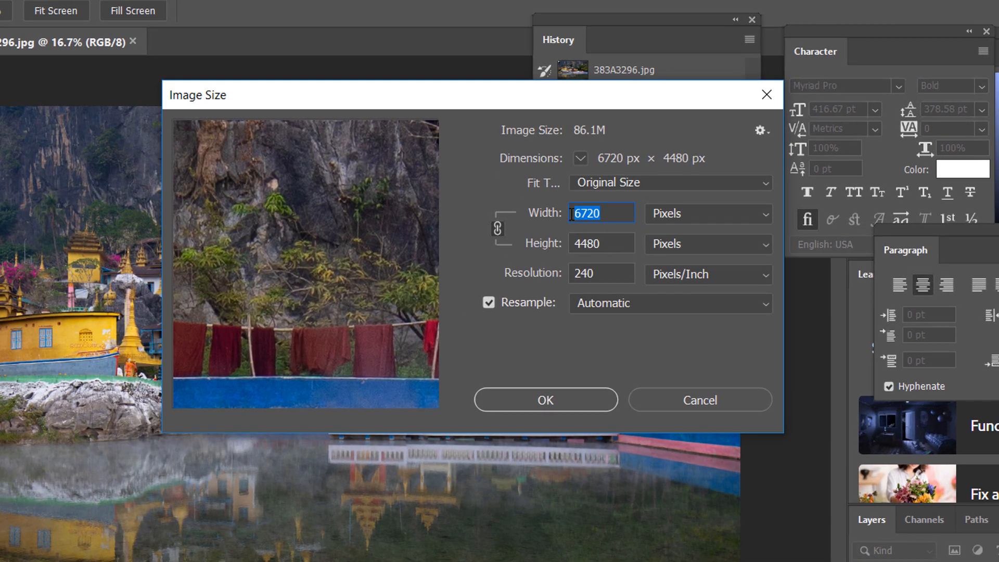
type("2200")
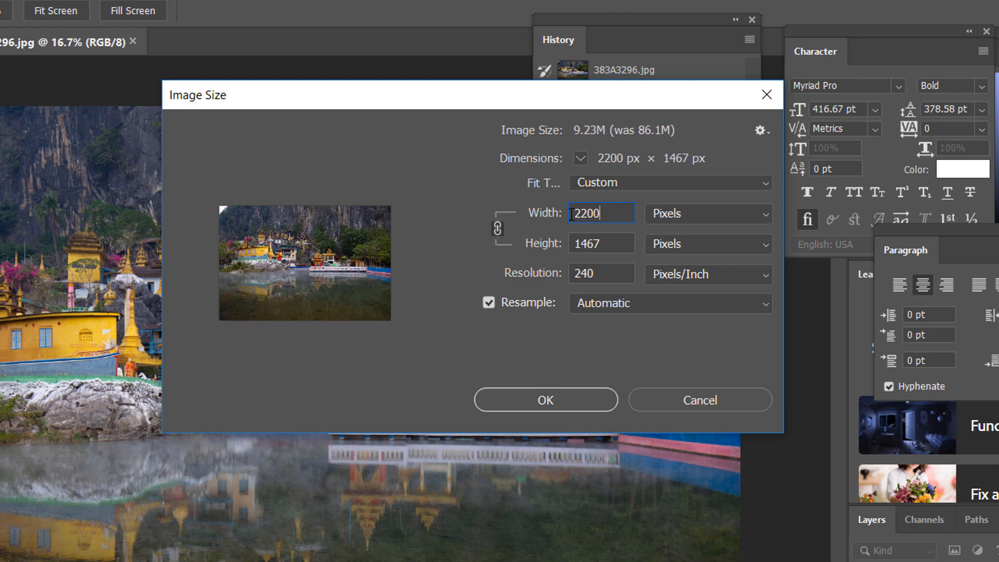
left_click(579, 397)
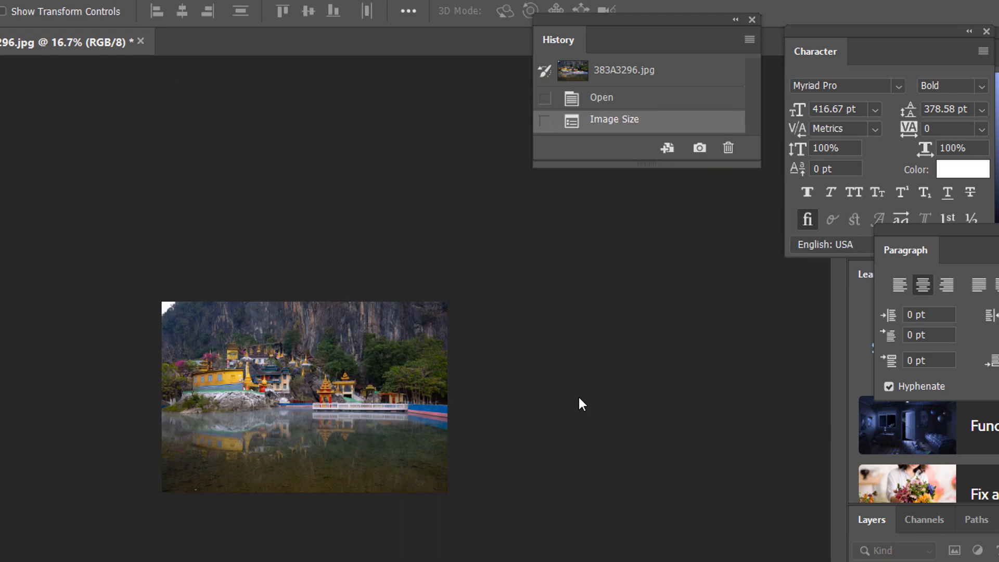
Step: Copy the entire resized photo and paste it into the Untitled-1 document as a new layer
key("ctrl+a")
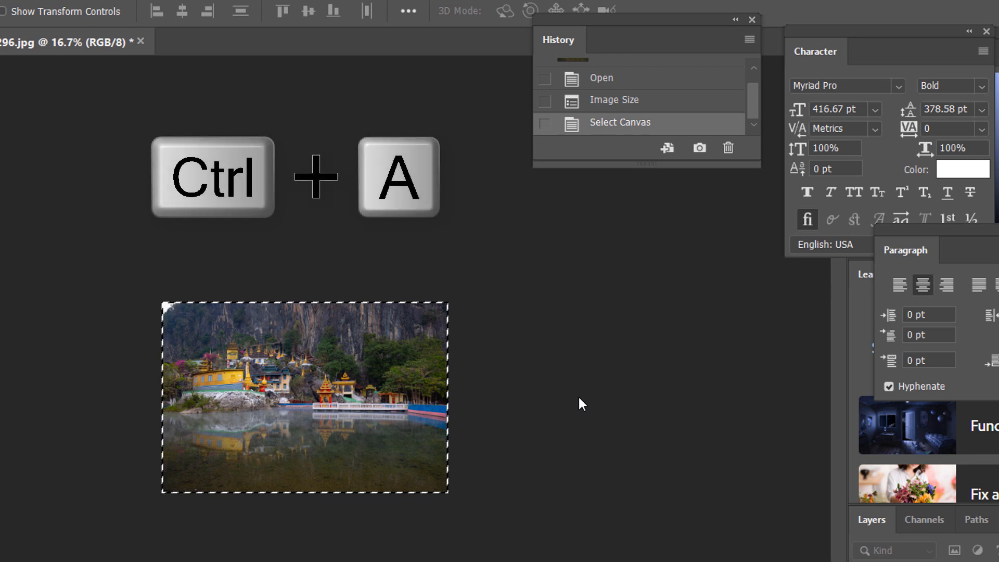
key("ctrl+c")
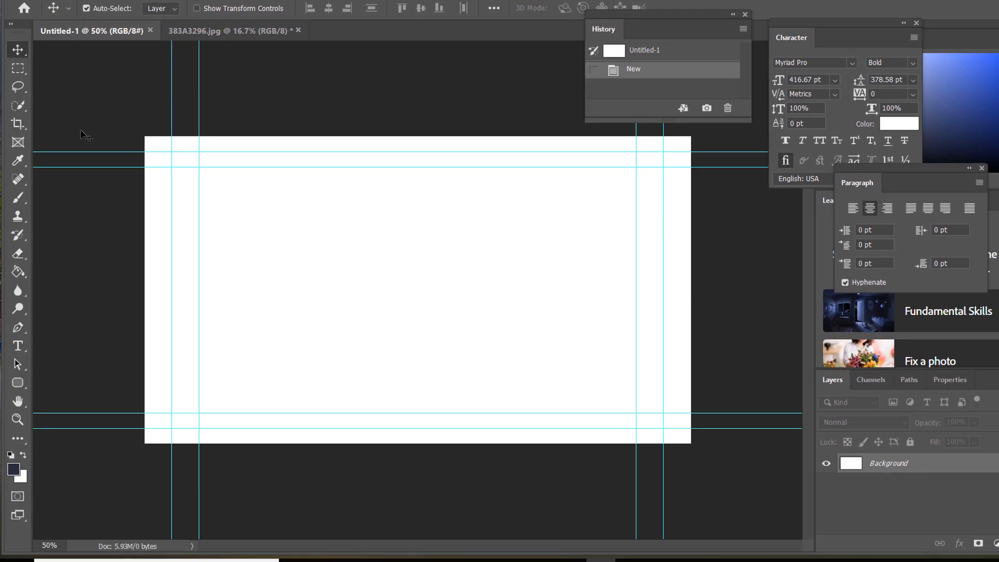
key("ctrl+v")
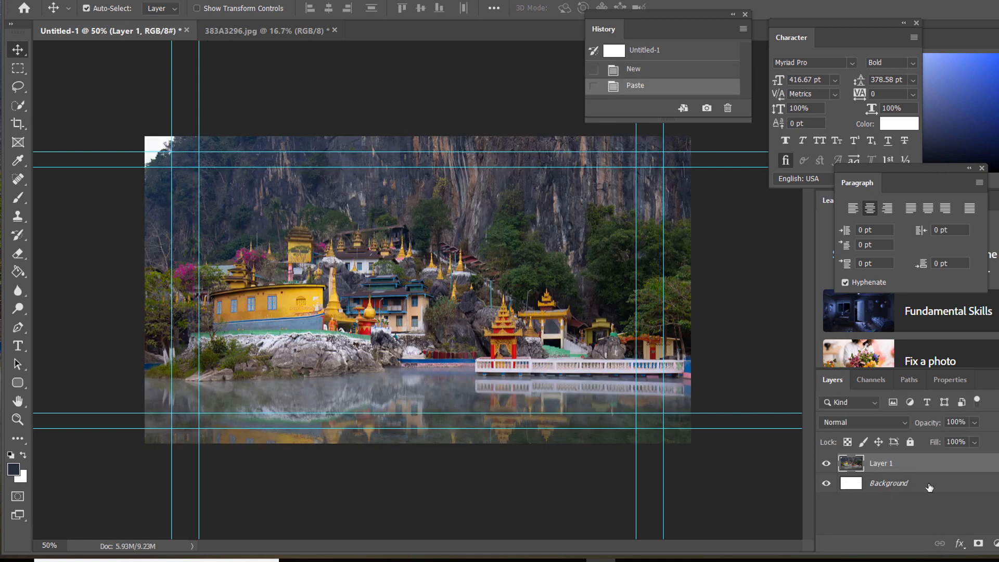
Step: Free-transform the pasted photo and reposition it up and to the left, centred at about X 982 px, Y 460 px
key("ctrl")
key("ctrl+t")
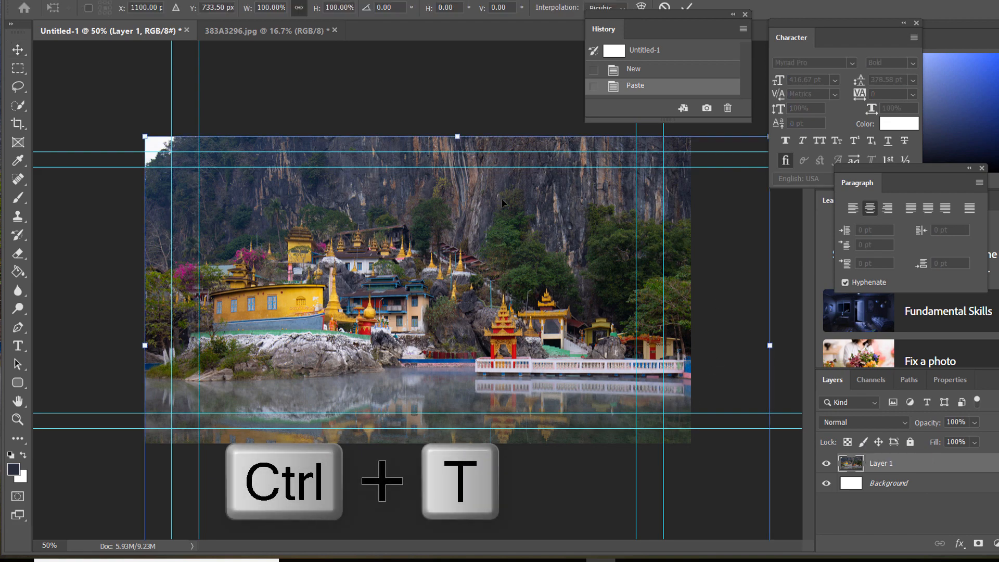
left_click_drag(508, 240, 455, 186)
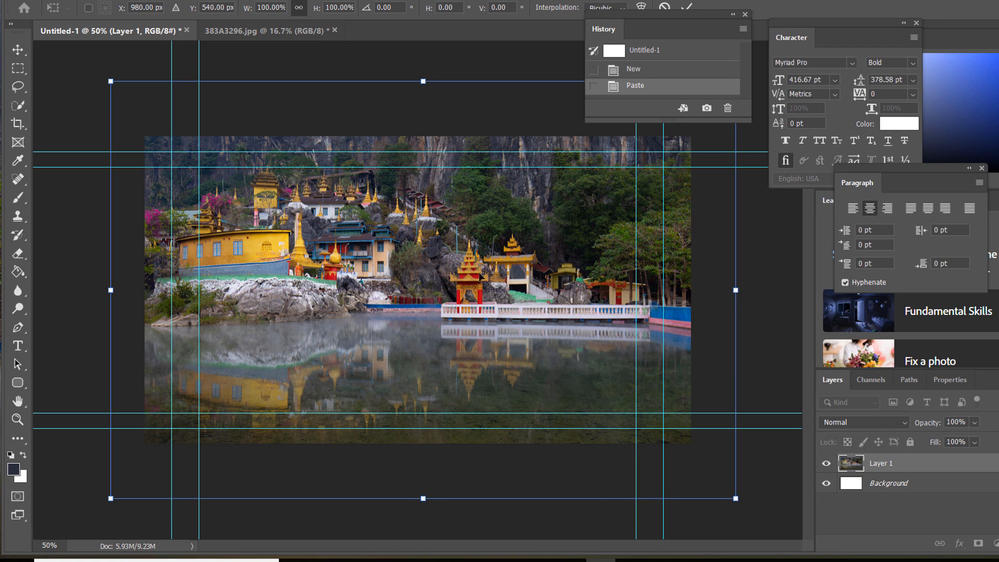
left_click_drag(483, 328, 484, 305)
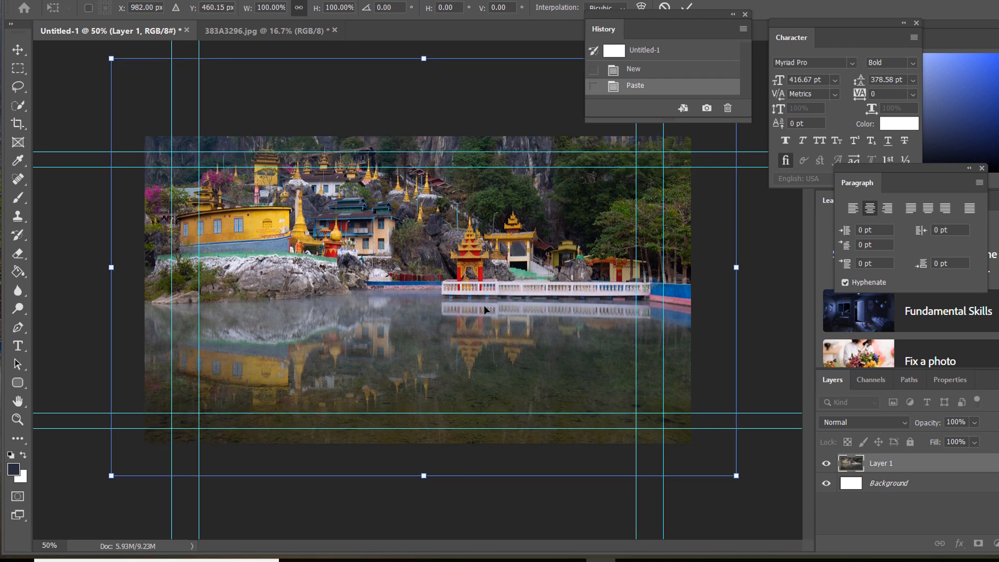
key("Return")
Step: Scale the photo layer proportionally to about 90% so it slightly overlaps the canvas edges, undoing the last non-proportional stretch
key("ctrl+t")
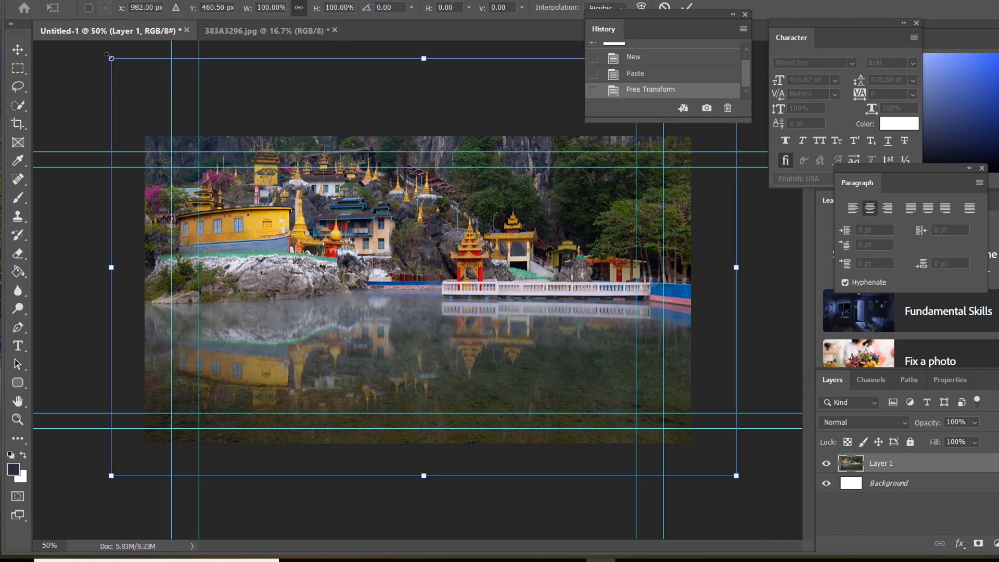
left_click_drag(110, 58, 137, 76)
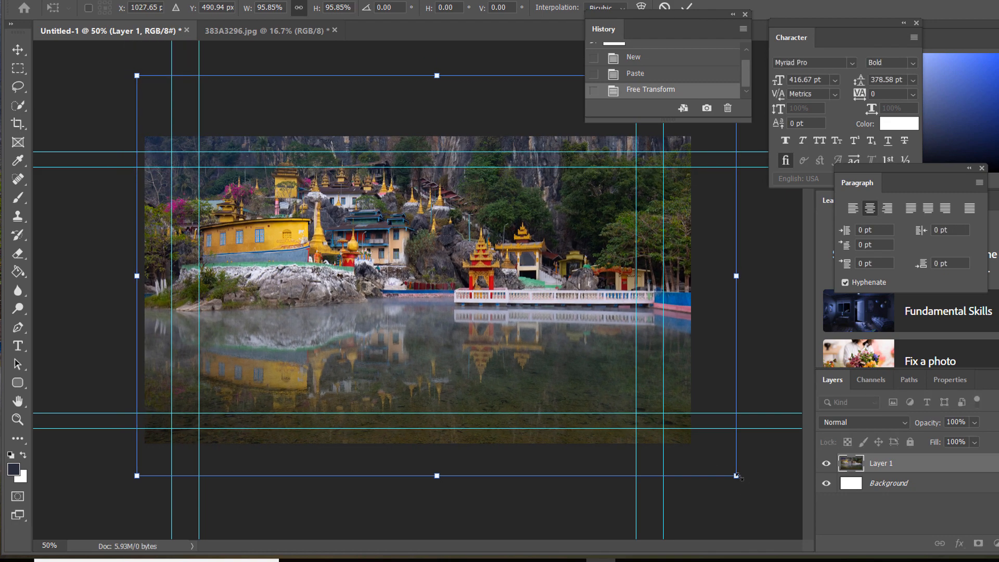
left_click_drag(737, 476, 695, 461)
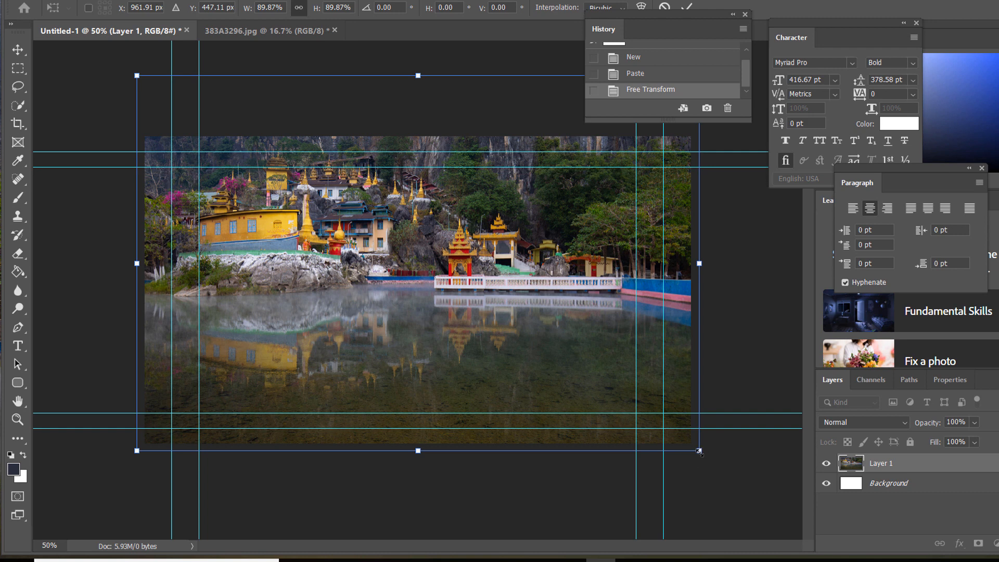
left_click_drag(700, 452, 731, 483)
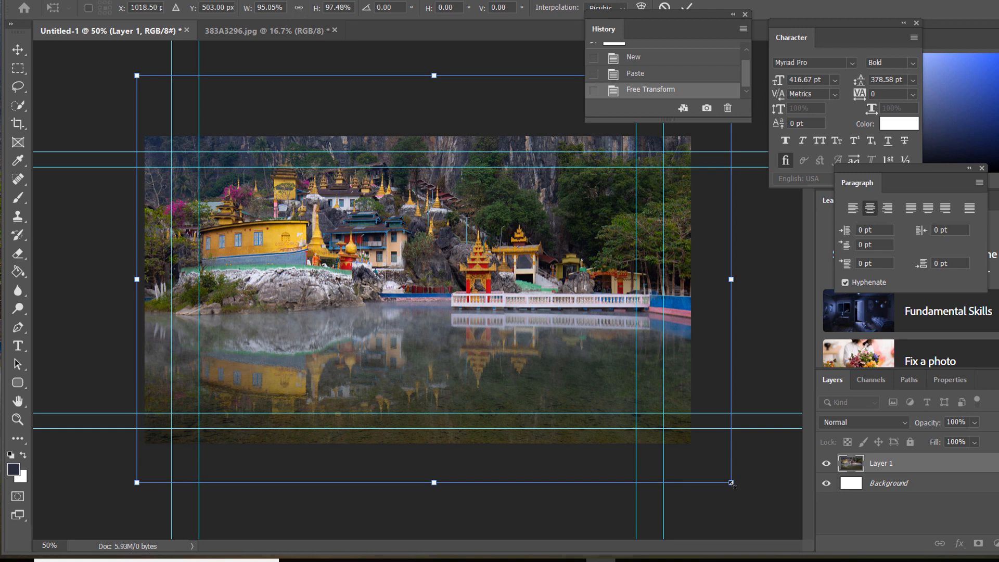
key("ctrl+z")
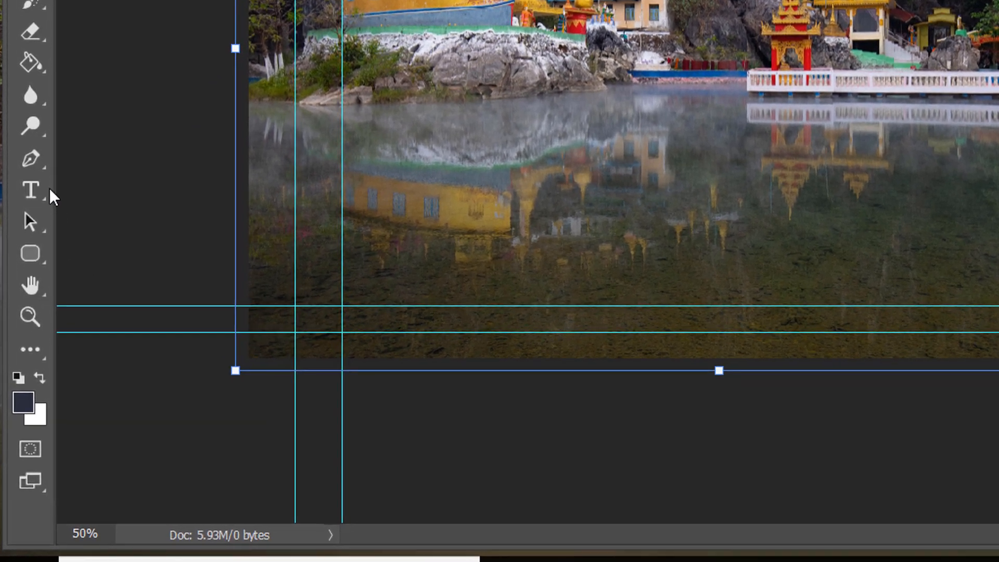
Step: Add a Lorem Ipsum placeholder text layer over the photo and move it right so its beginning is on the canvas
left_click(30, 191)
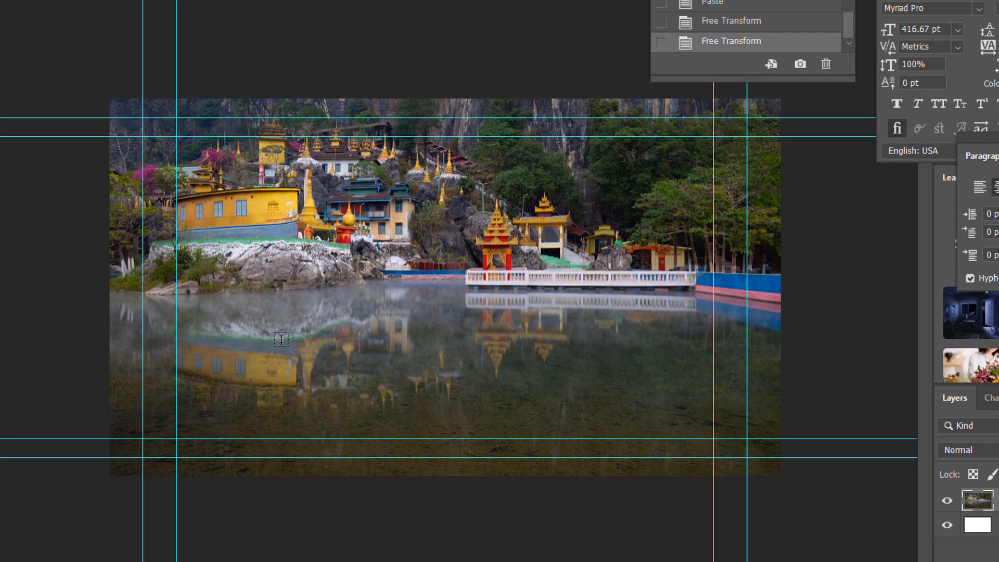
left_click(281, 339)
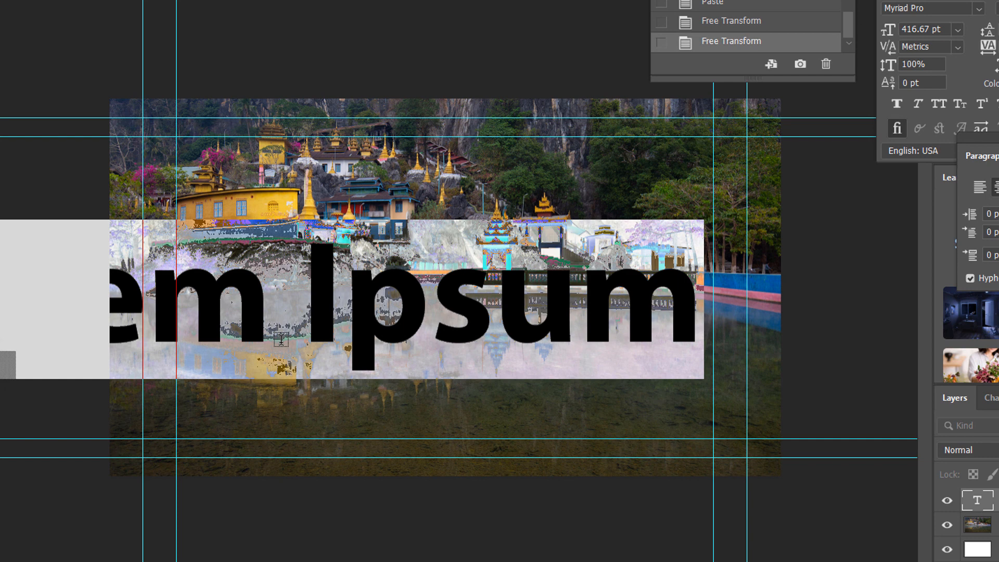
key("ctrl+Return")
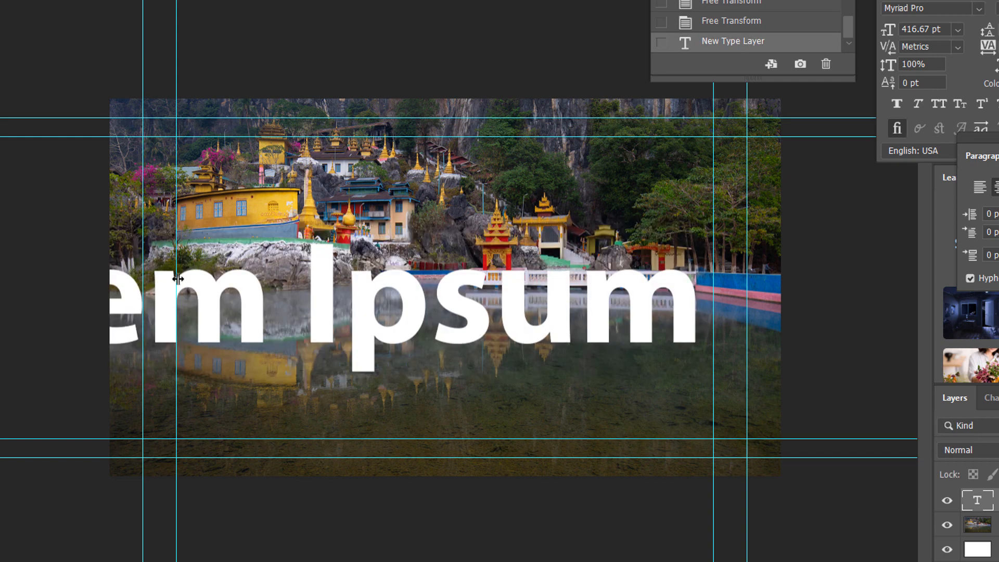
left_click_drag(232, 301, 440, 282)
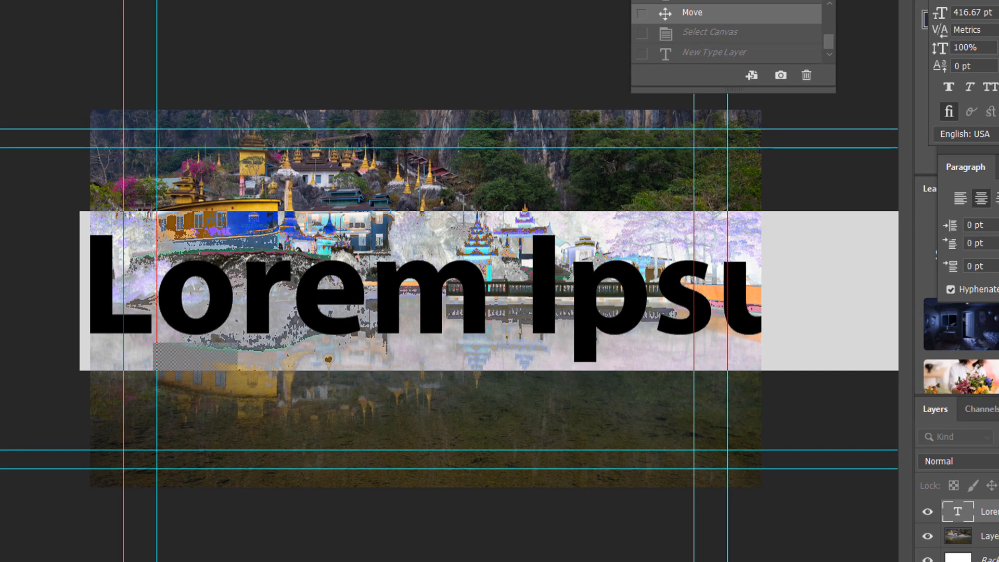
Step: Reduce the placeholder text's font size to 165.67 pt and move the text over the water
left_click(128, 15)
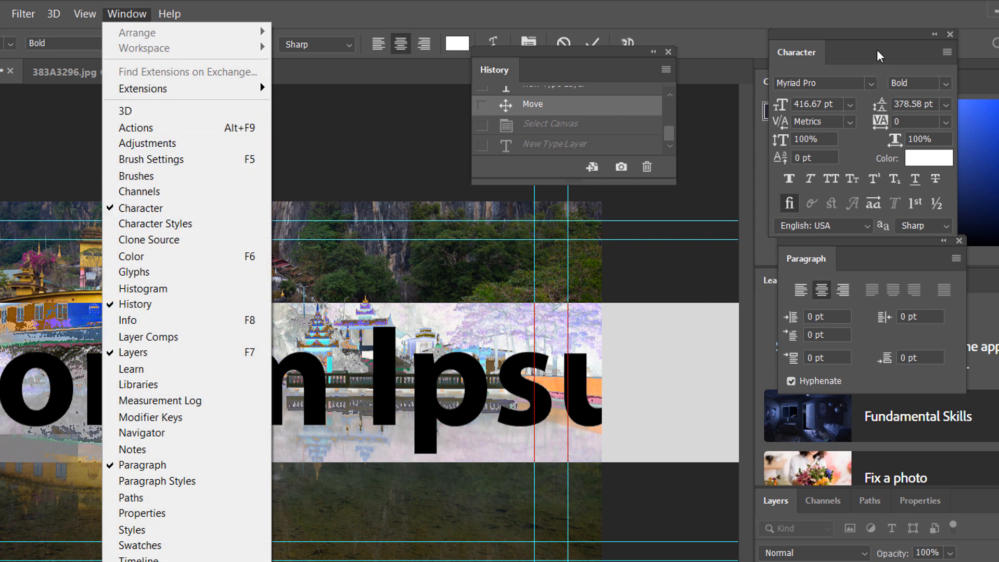
left_click(871, 35)
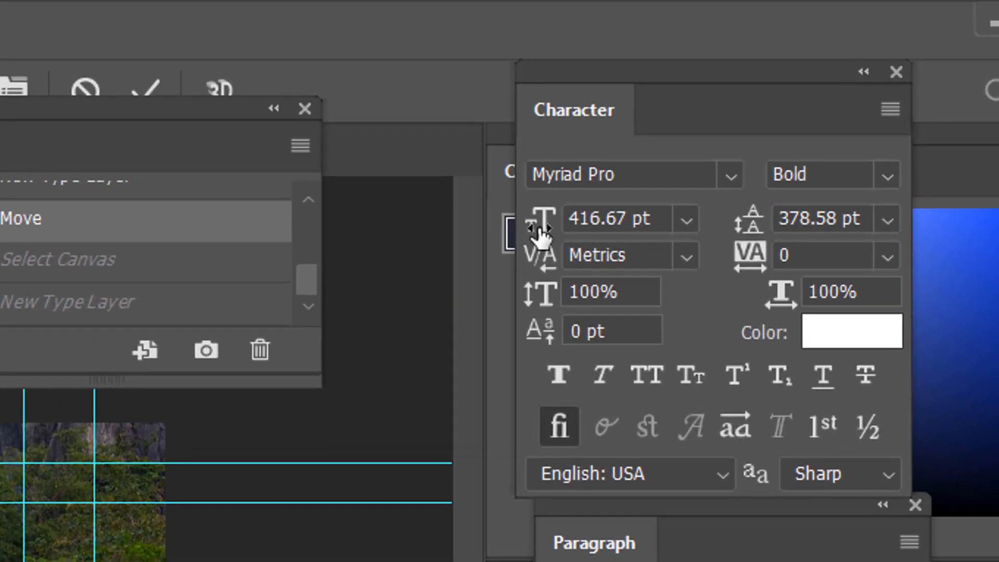
left_click_drag(541, 235, 517, 237)
left_click_drag(543, 237, 103, 228)
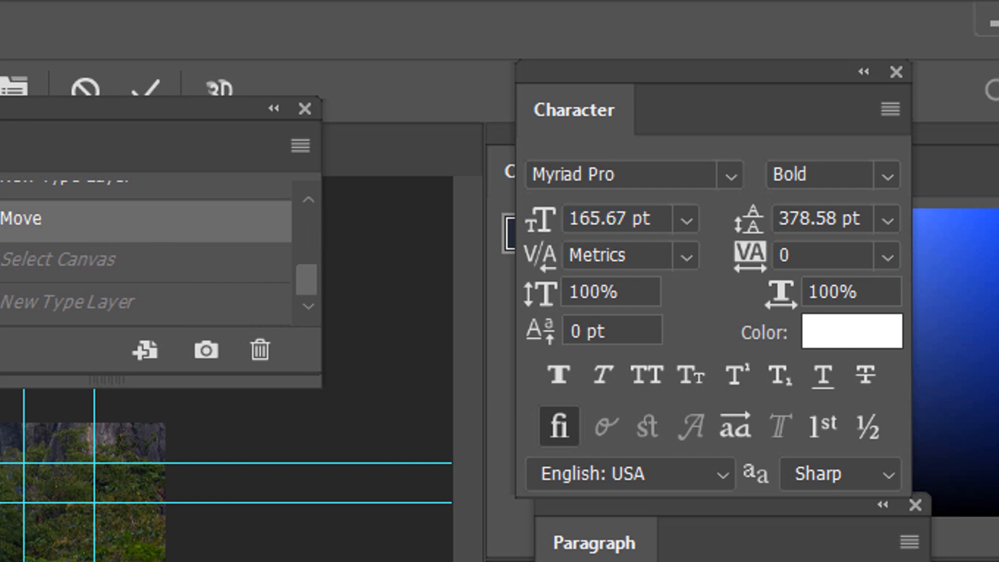
key("ctrl+Return")
key("v")
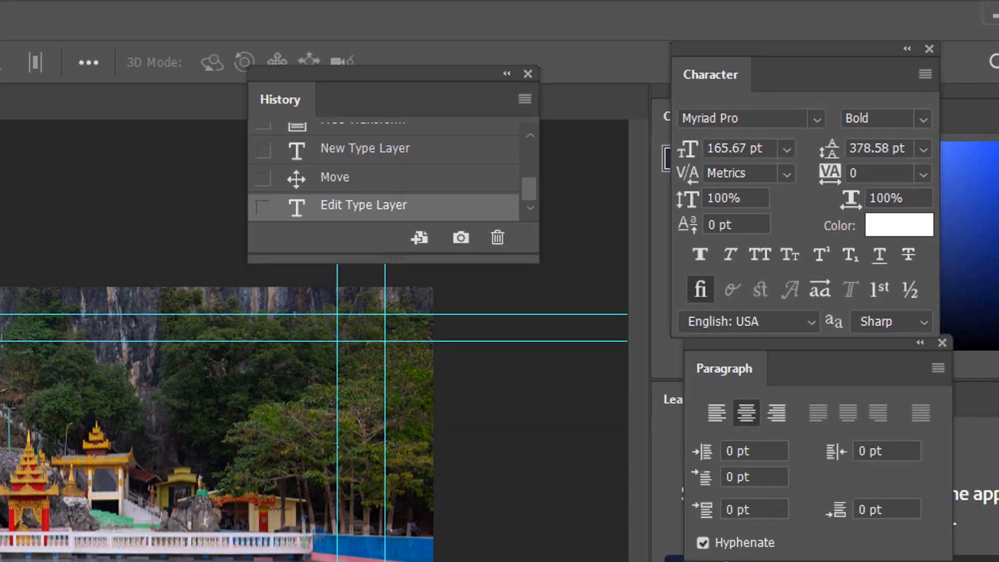
left_click_drag(482, 379, 386, 402)
Step: Replace the placeholder text with two lines reading "Bayin Nyi Cave" and "Hpa-An, Myanmar"
key("t")
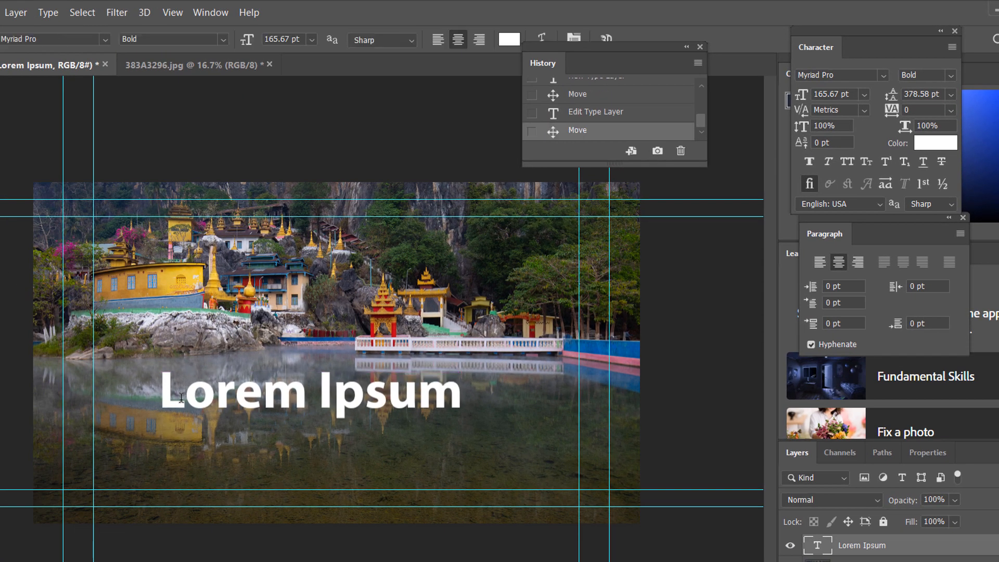
left_click_drag(175, 389, 535, 389)
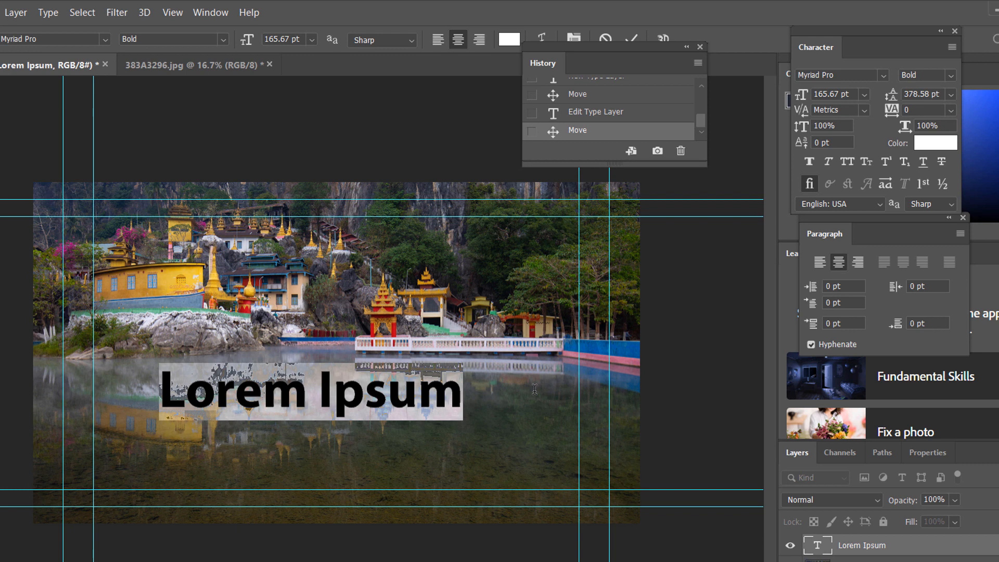
type("Bayin Nyi Cave")
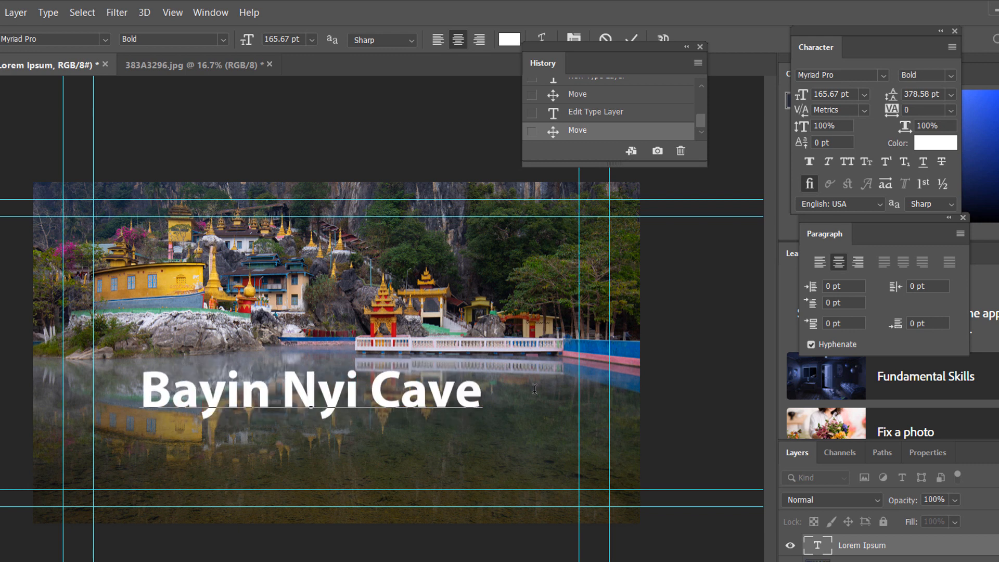
key("Return")
type("Hpa")
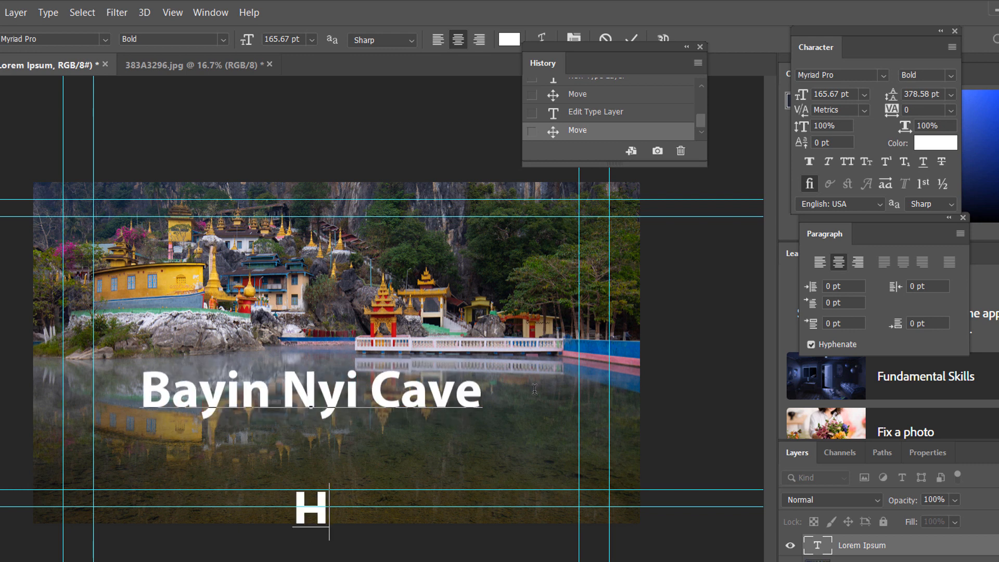
type("-An, Myanmar")
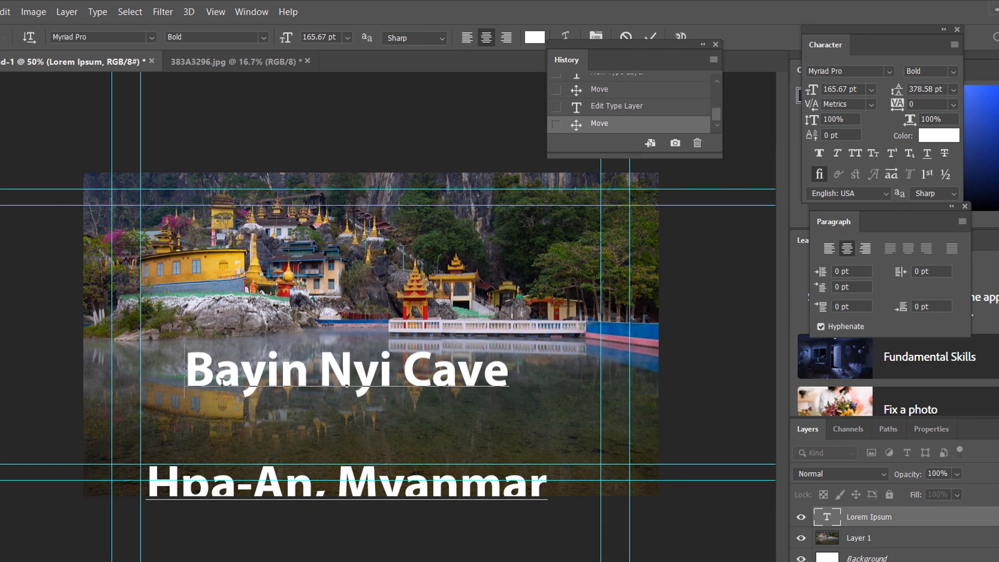
Step: Set the leading of both text lines to 164.58 pt and commit the text edit
key("ctrl+a")
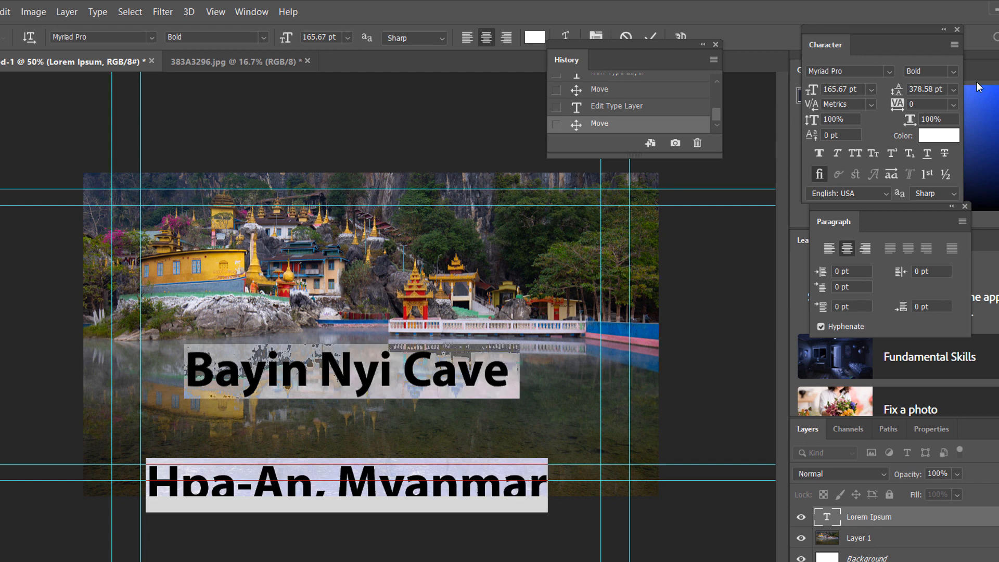
left_click_drag(897, 92, 739, 98)
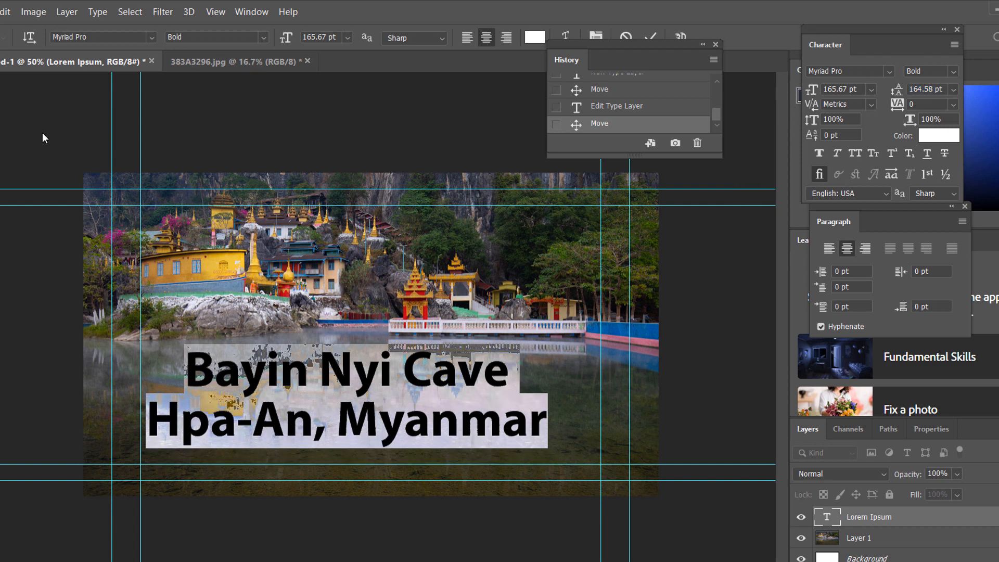
left_click(1, 78)
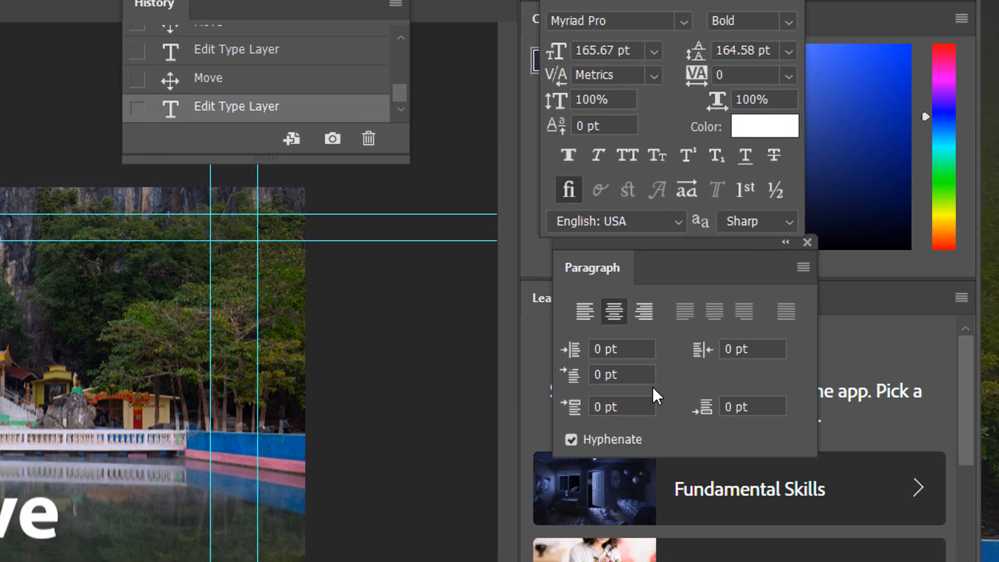
Step: Dock the floating Paragraph panel between the Color and Learn panels
left_click_drag(667, 240, 654, 272)
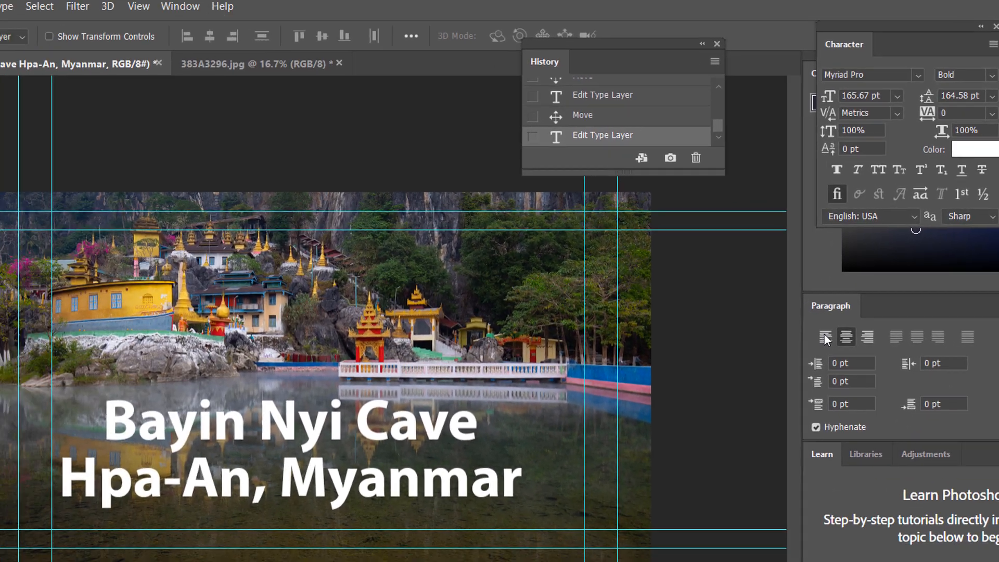
Step: Try left and right alignment on the two-line caption, then return it to centered alignment
left_click(824, 338)
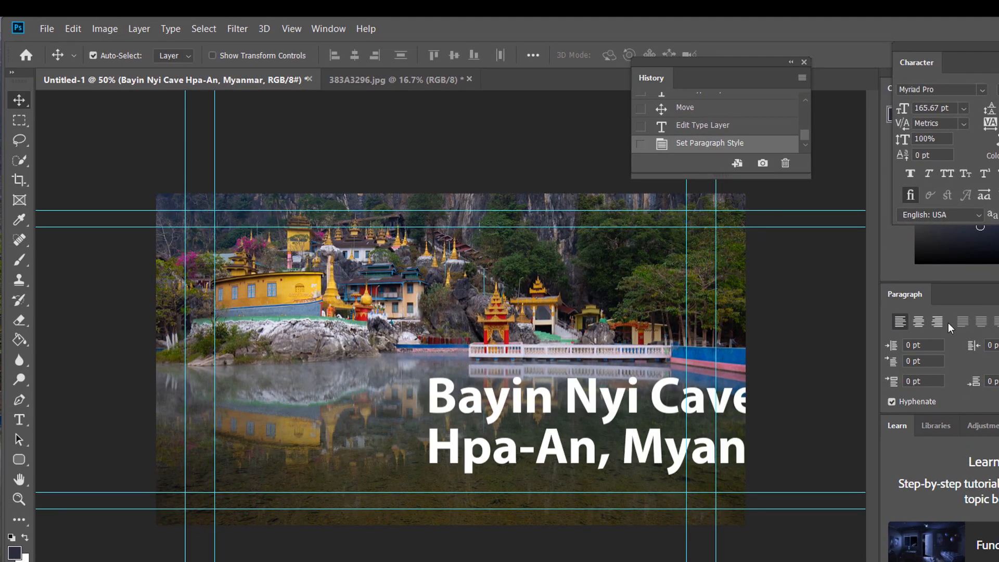
left_click(942, 322)
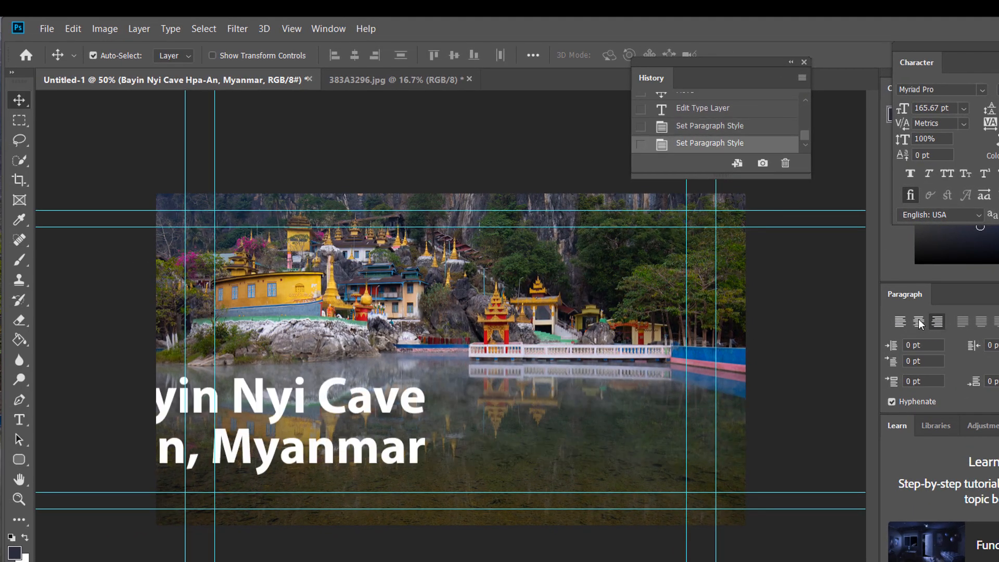
left_click(919, 322)
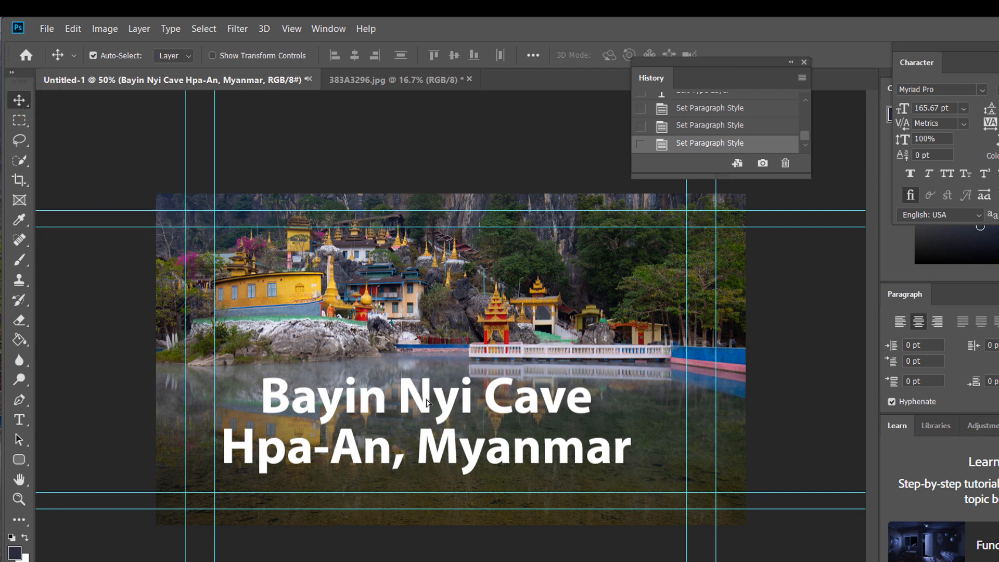
Step: Move the caption about 1.07 in horizontally so it snaps to the vertical centerline of the canvas
left_click_drag(424, 398, 443, 400)
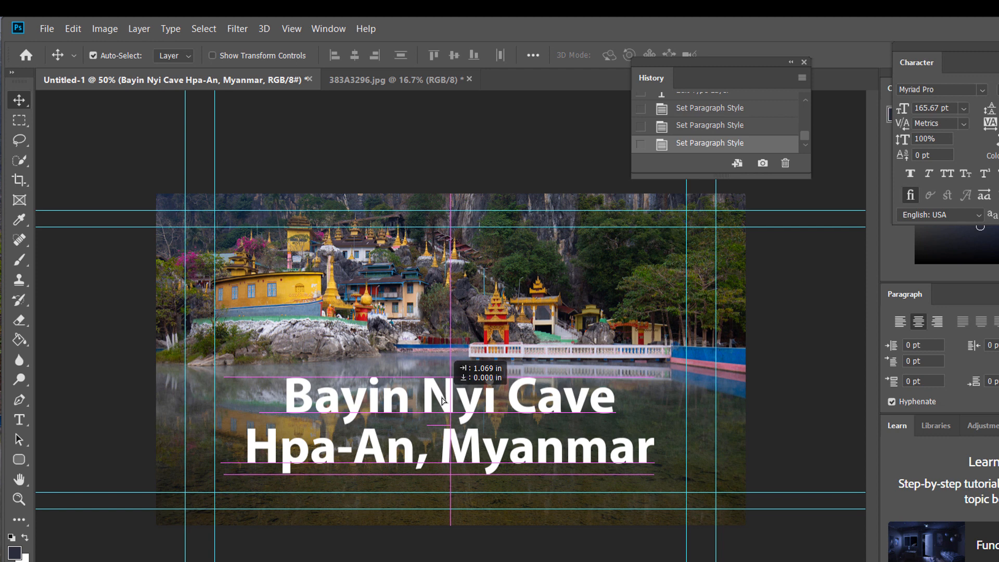
left_click_drag(442, 400, 443, 401)
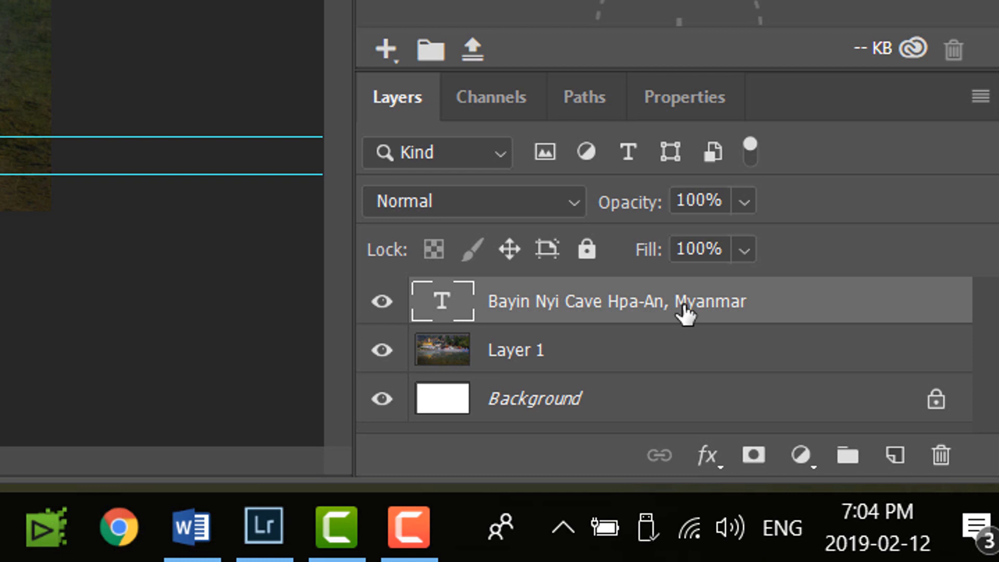
Step: Unlock the white Background layer and delete it, keeping the photo and text layers
left_click(617, 354)
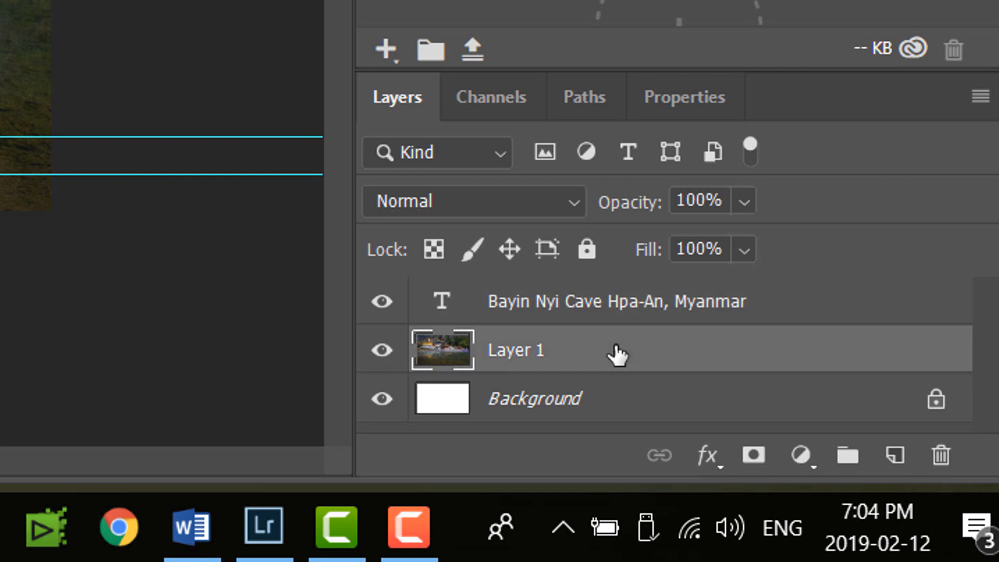
left_click(670, 401)
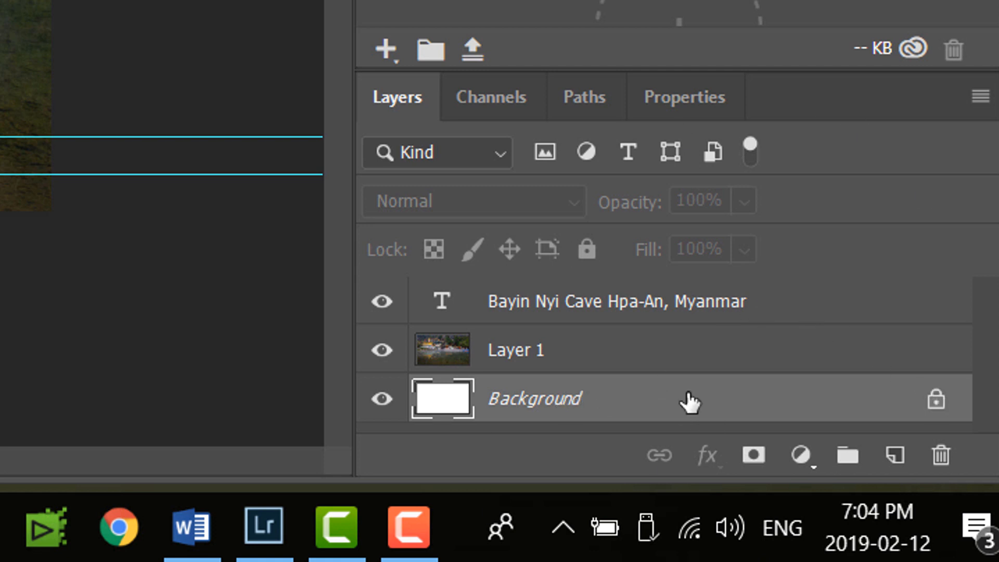
left_click(936, 401)
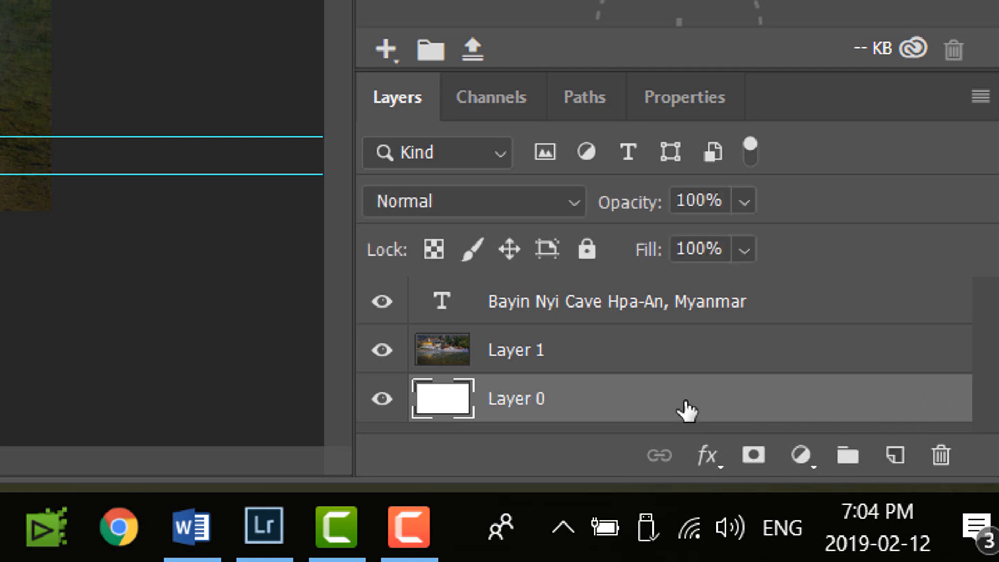
left_click_drag(682, 403, 942, 456)
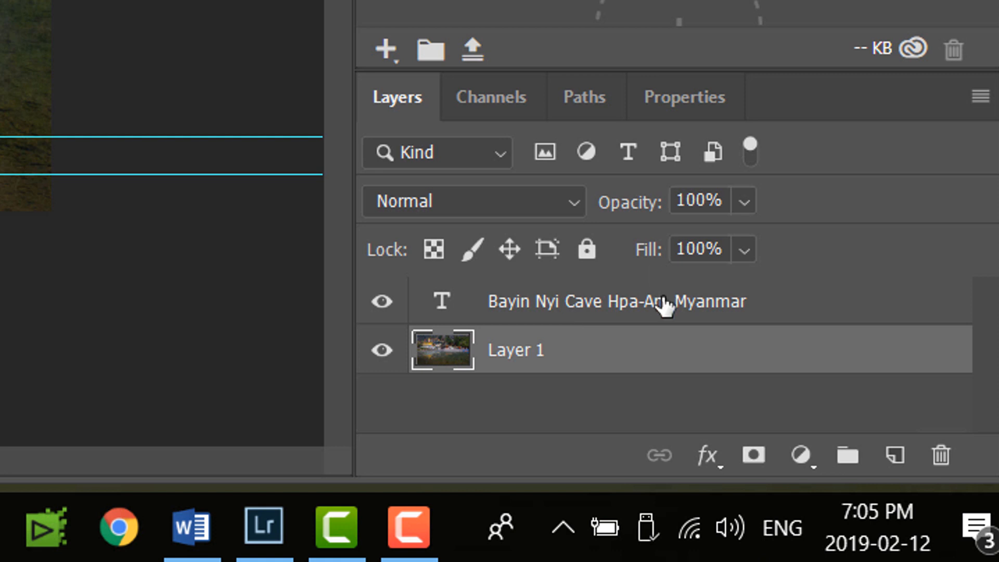
Step: Open the caption layer's style settings, enable Drop Shadow and show its options, keeping the caption in view
left_click(802, 310)
double_click(802, 310)
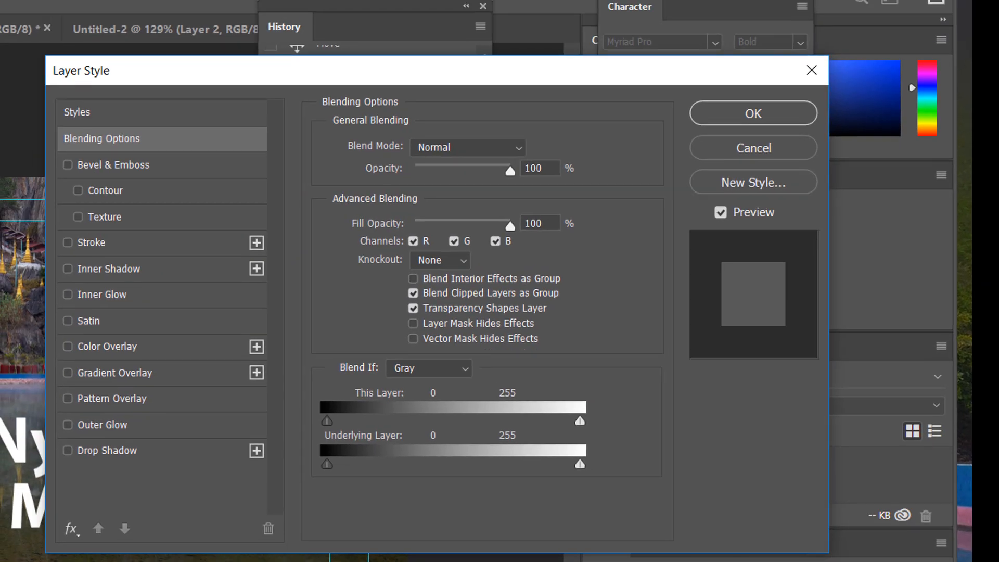
left_click_drag(509, 73, 601, 127)
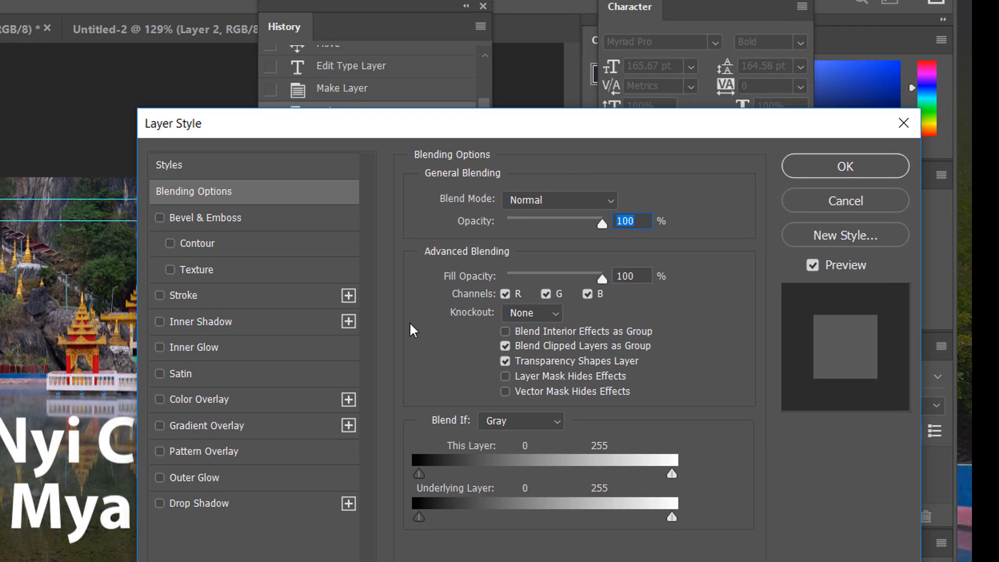
left_click(159, 504)
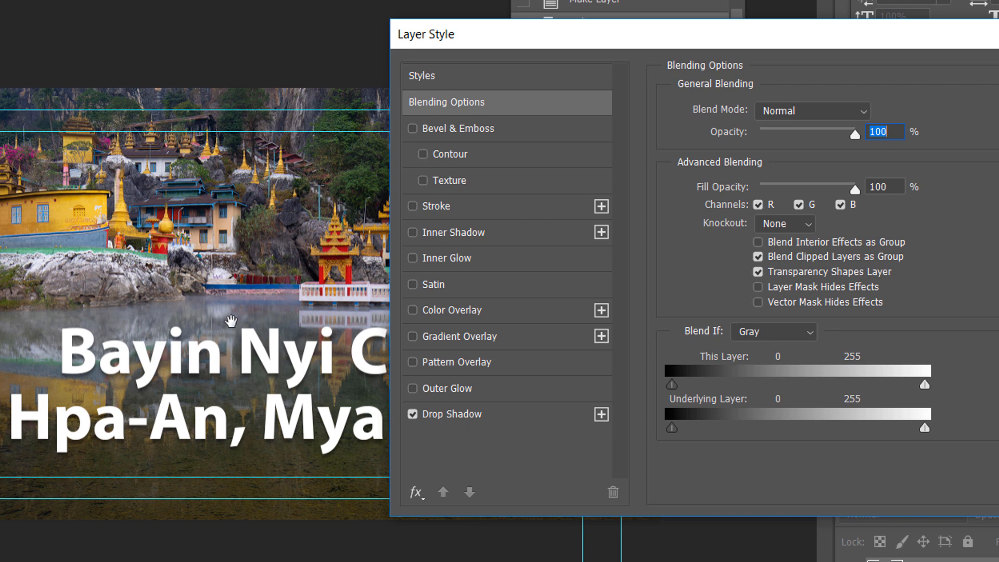
left_click(457, 413)
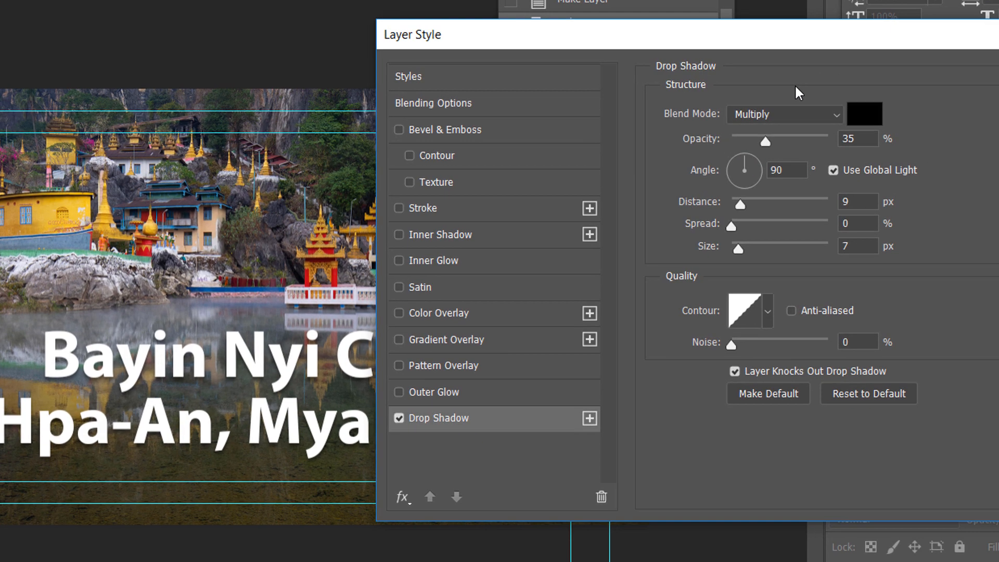
Step: Try drop shadow opacities of 55%, 21% and 100%, together with a light angle of 122°
left_click_drag(775, 140, 761, 141)
left_click_drag(741, 219, 781, 219)
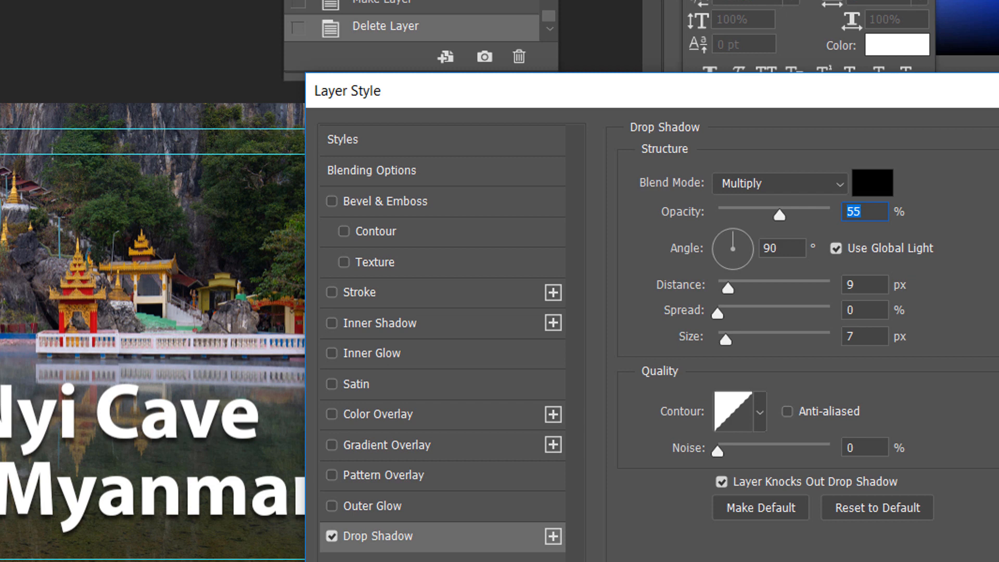
left_click_drag(778, 215, 741, 217)
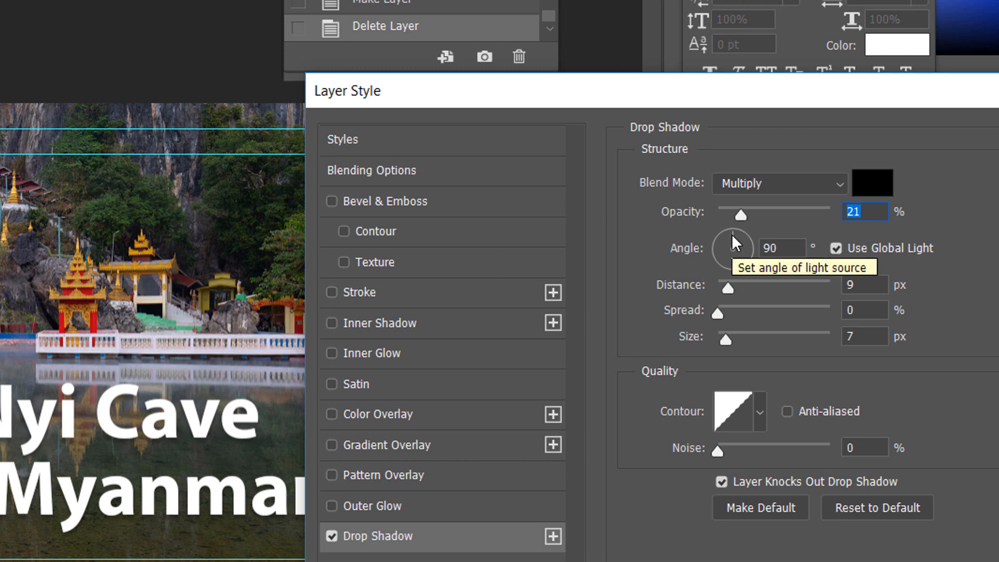
left_click_drag(734, 241, 727, 240)
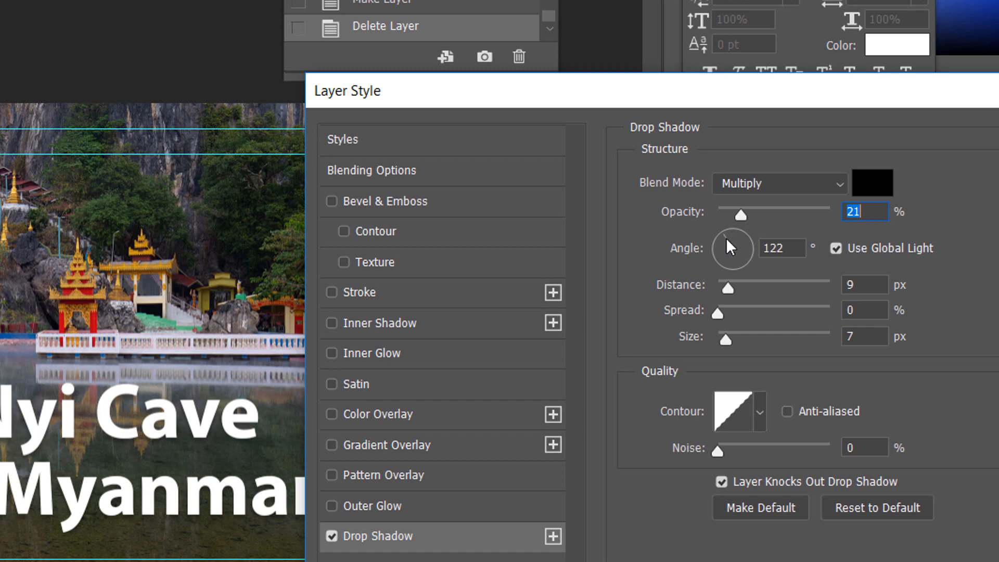
key("Tab")
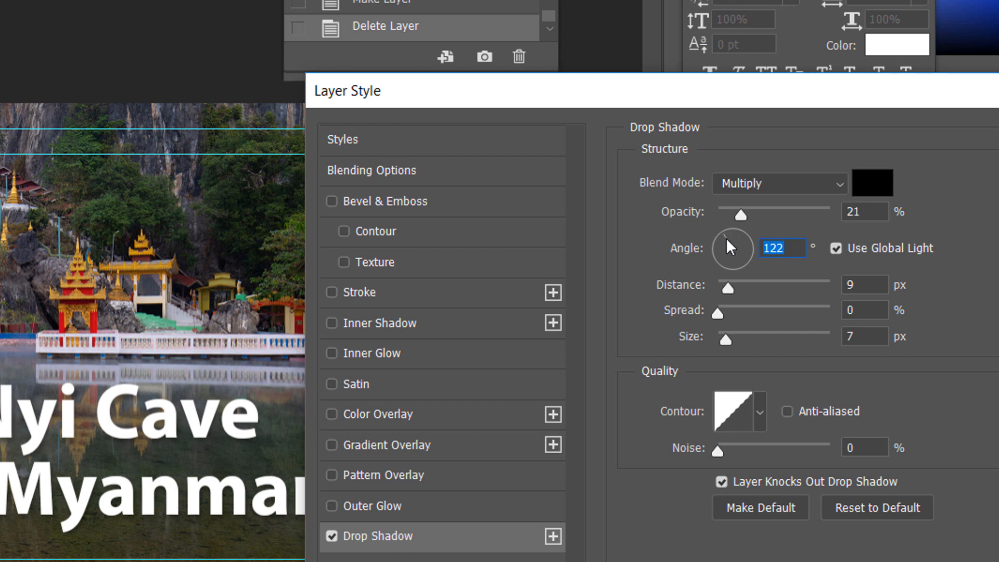
left_click(739, 216)
left_click_drag(740, 215, 832, 214)
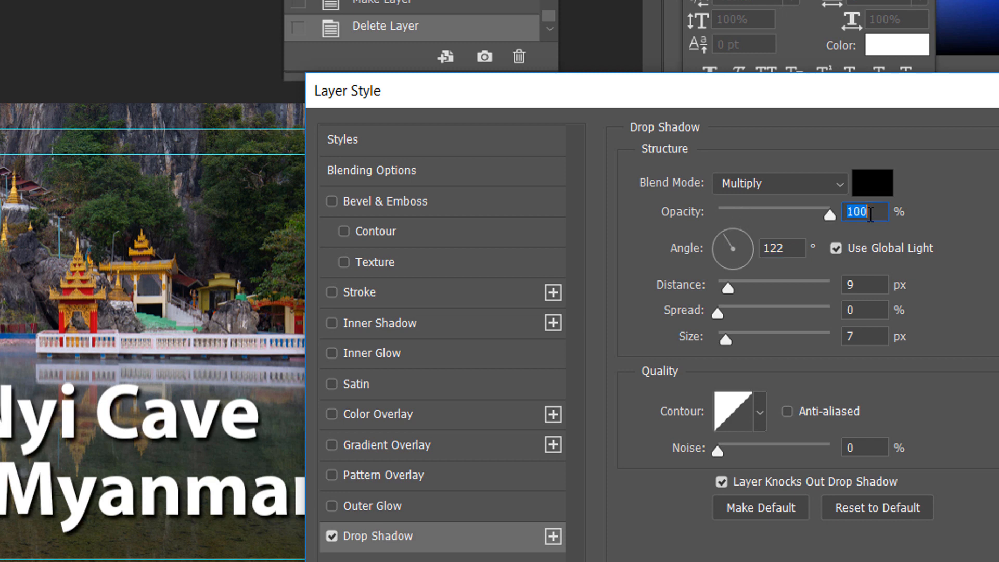
Step: Try drop shadow light angles of 4° and -14°, and settle on 135°
left_click_drag(726, 239, 749, 248)
left_click(724, 239)
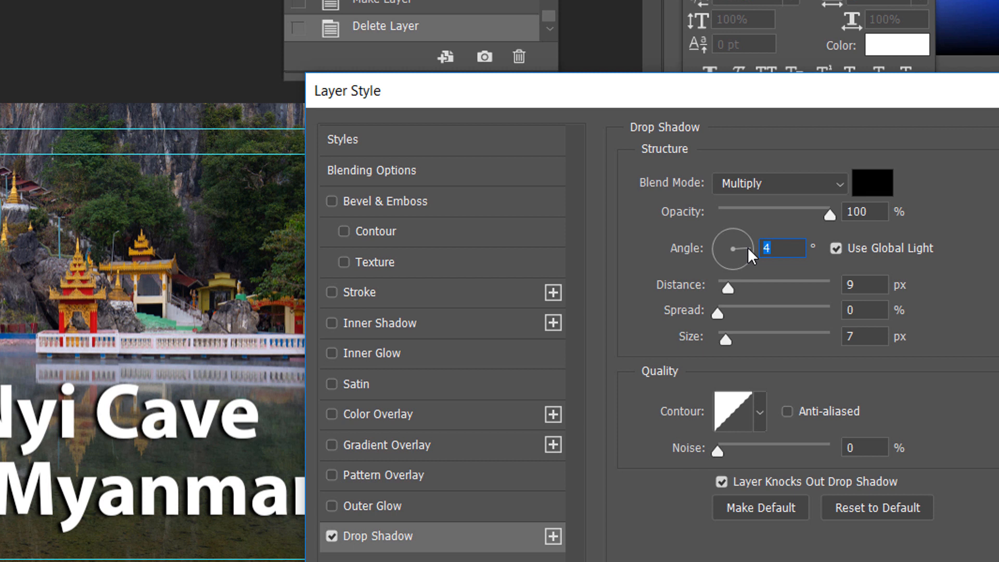
left_click_drag(747, 252, 748, 252)
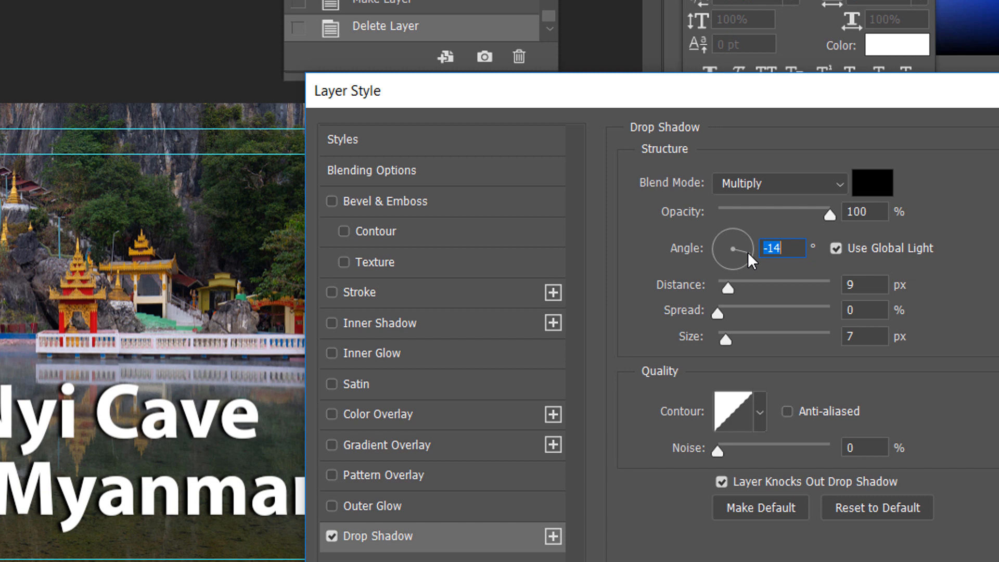
left_click_drag(748, 251, 727, 248)
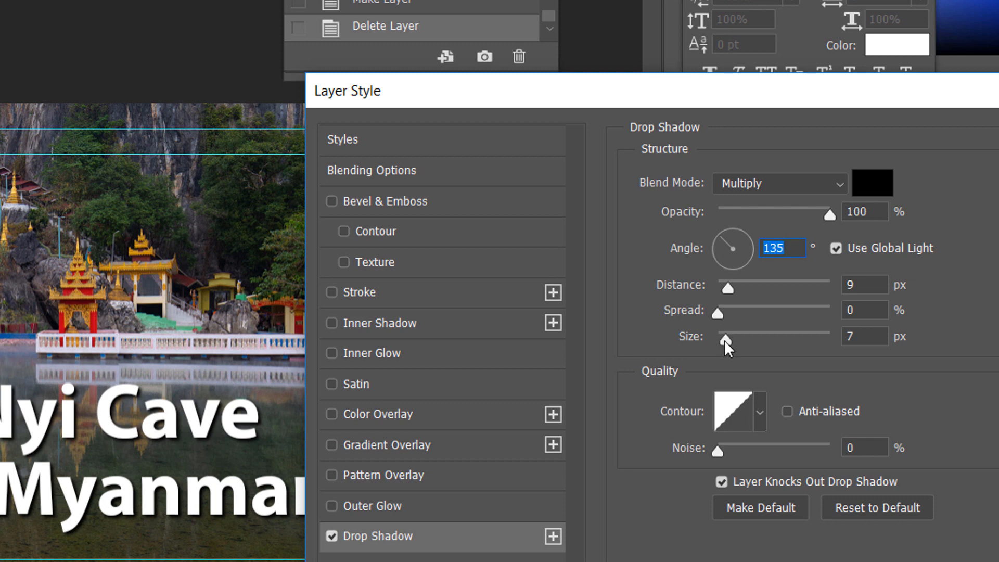
Step: Set the drop shadow's distance to 6 px, spread to 7%, size to 4 px and opacity to 27%, and apply the layer style
mouse_move(725, 339)
left_mouse_down()
mouse_move(759, 341)
mouse_move(749, 349)
mouse_move(722, 340)
left_mouse_up()
left_click(729, 312)
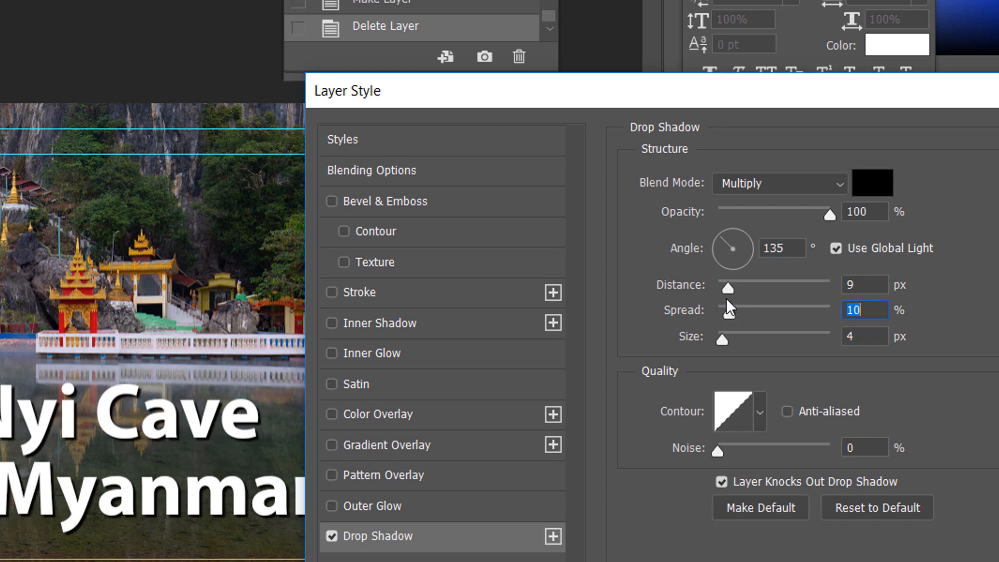
mouse_move(726, 287)
left_mouse_down()
mouse_move(794, 283)
mouse_move(702, 286)
mouse_move(724, 282)
left_mouse_up()
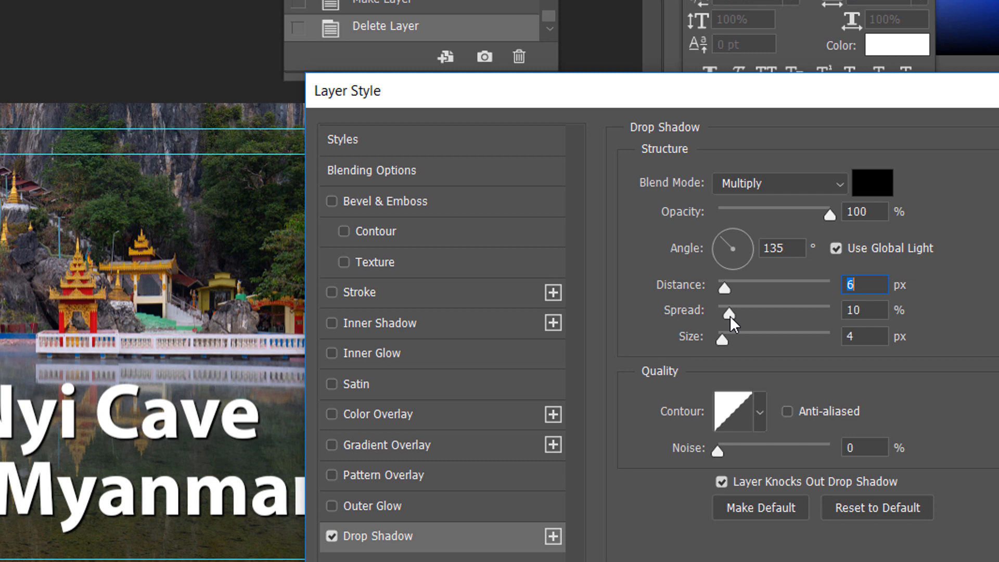
left_click_drag(729, 315, 723, 346)
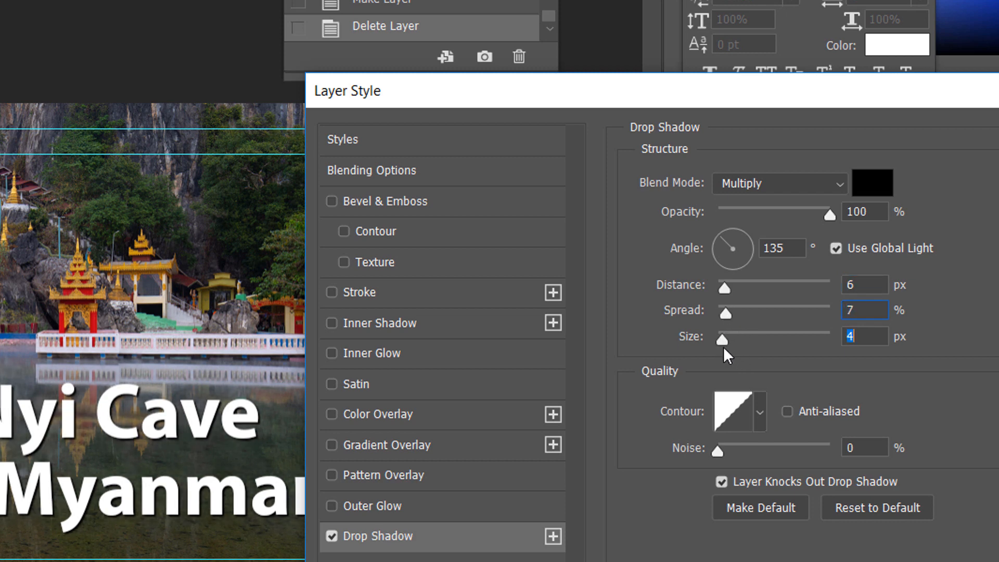
left_click_drag(828, 215, 748, 222)
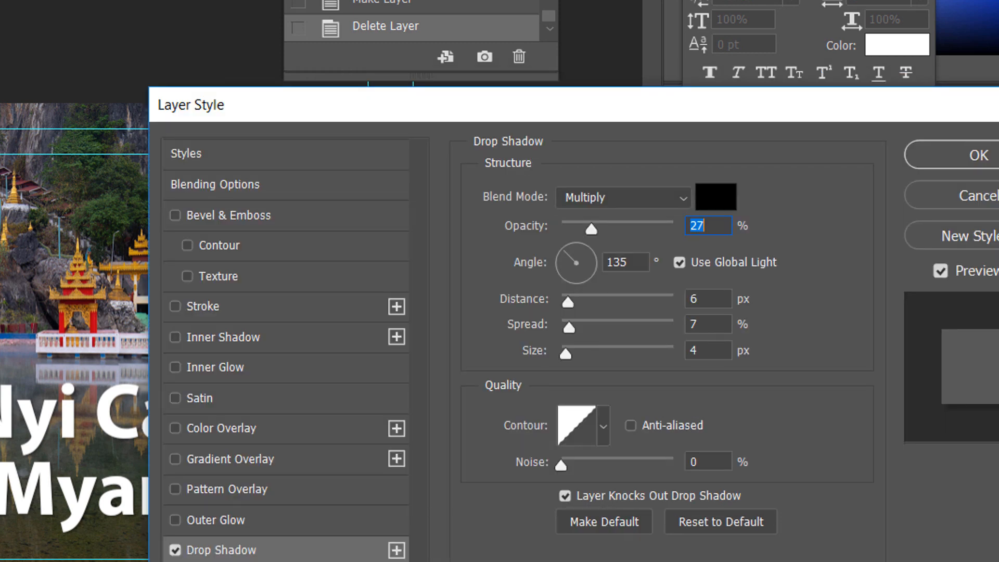
key("Return")
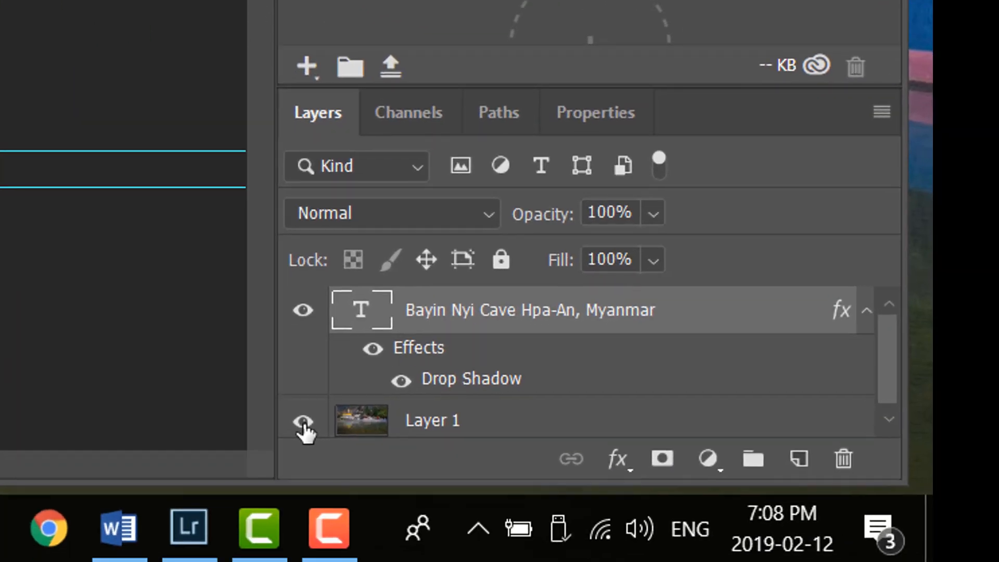
Step: Hide the temple photo layer and start saving the document under a new name in PNG format
left_click(304, 422)
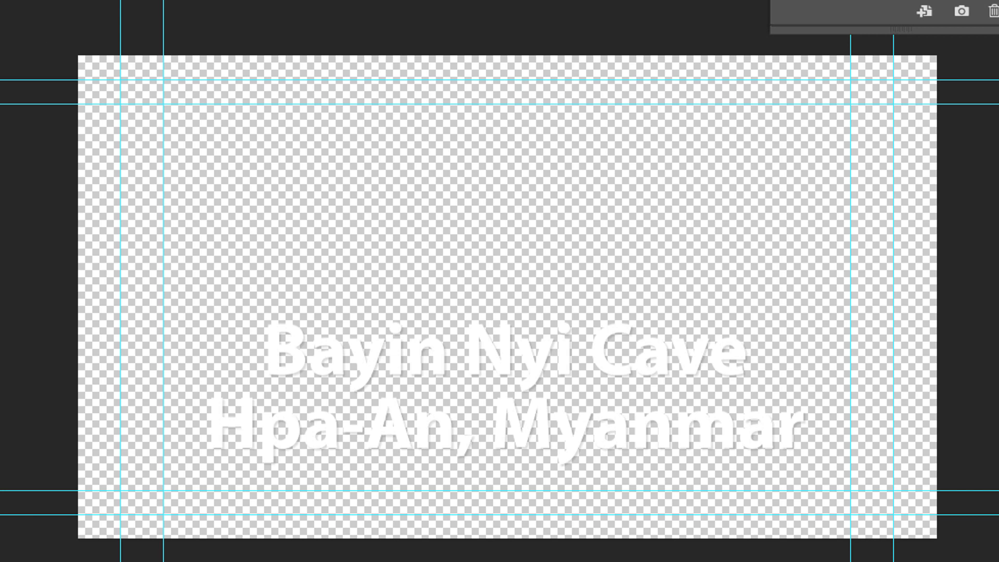
left_click(0, 0)
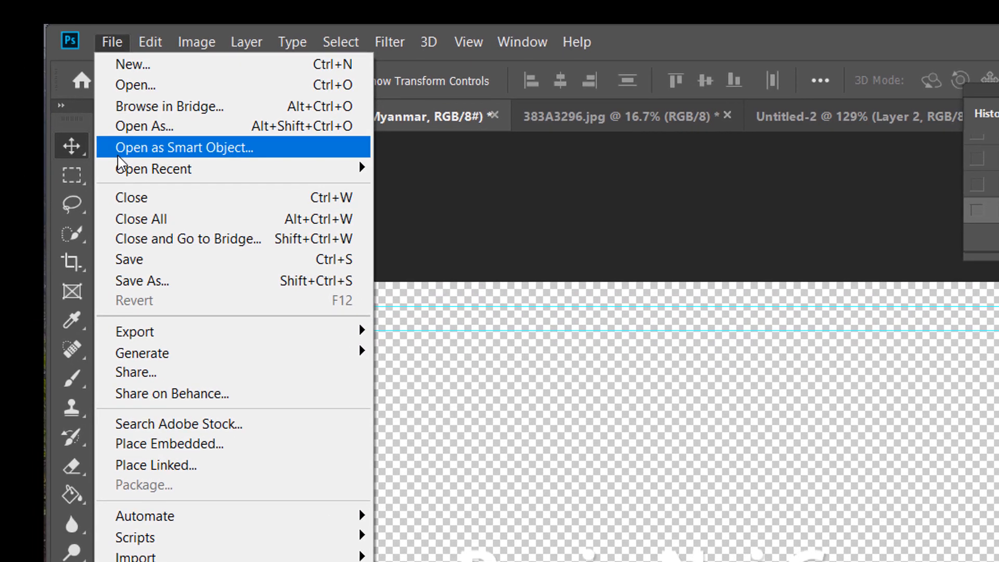
mouse_move(0, 126)
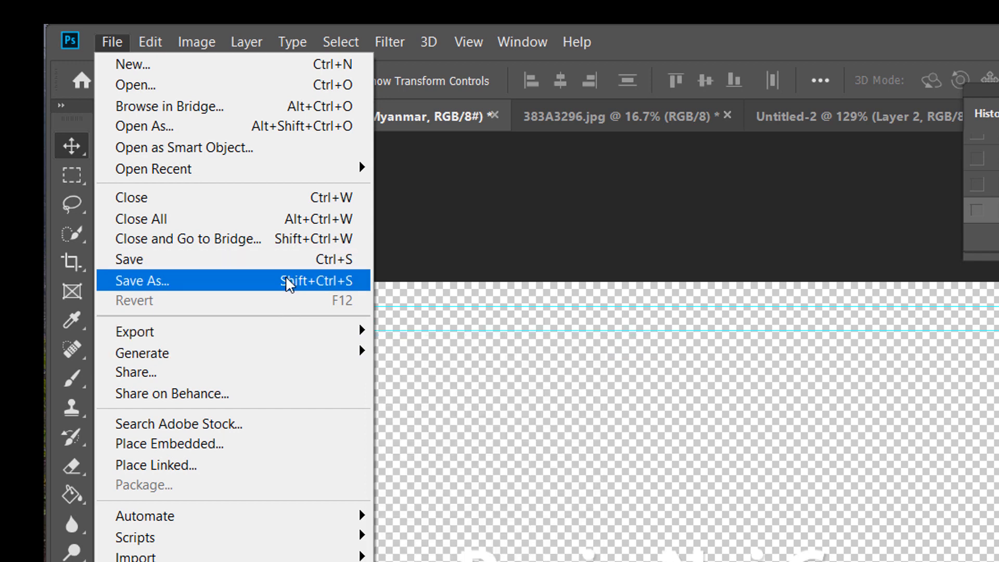
left_click(285, 276)
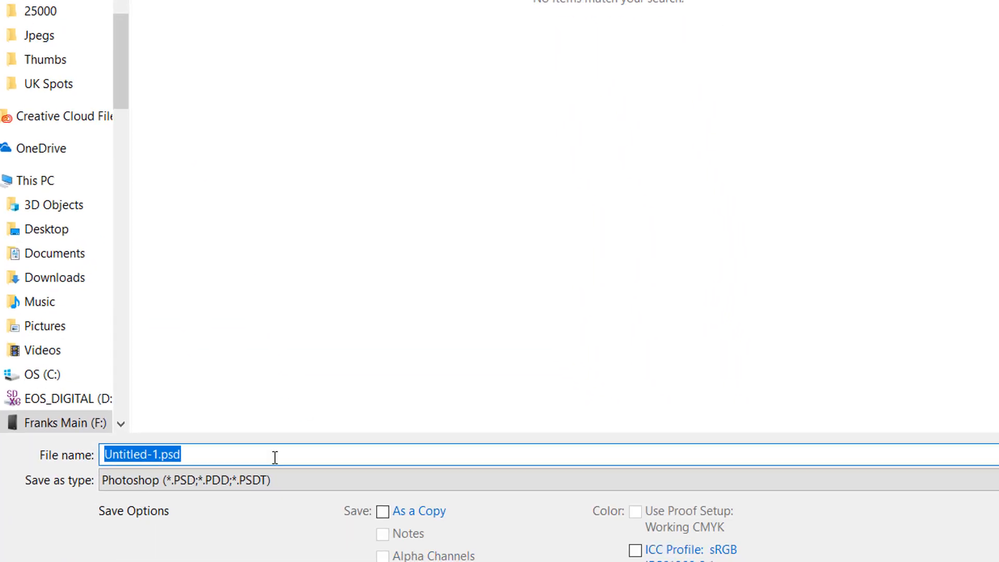
left_click(229, 351)
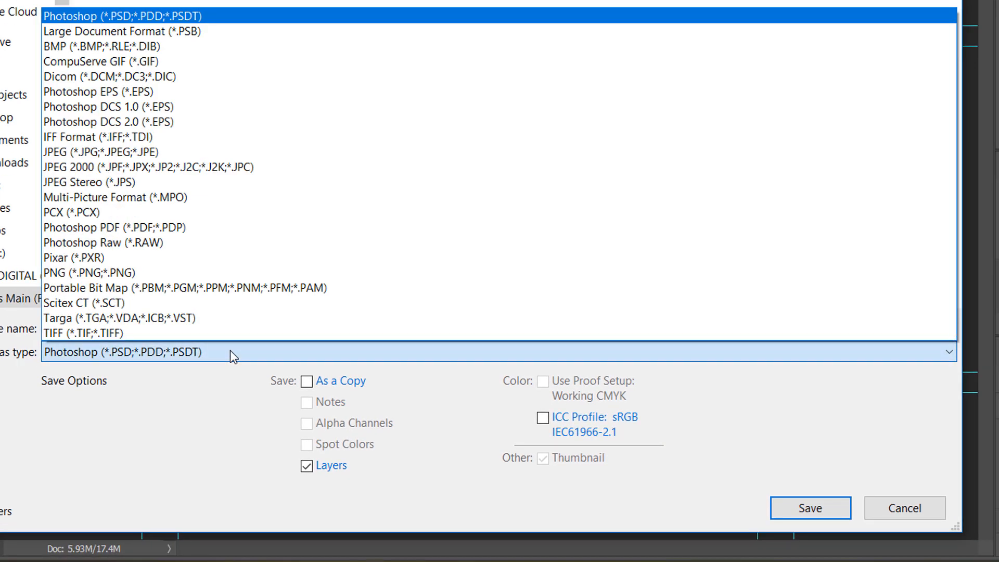
left_click(164, 266)
Step: Name the PNG file "Cave Title" and save it with the Large file size (Fastest saving) option
left_click(149, 326)
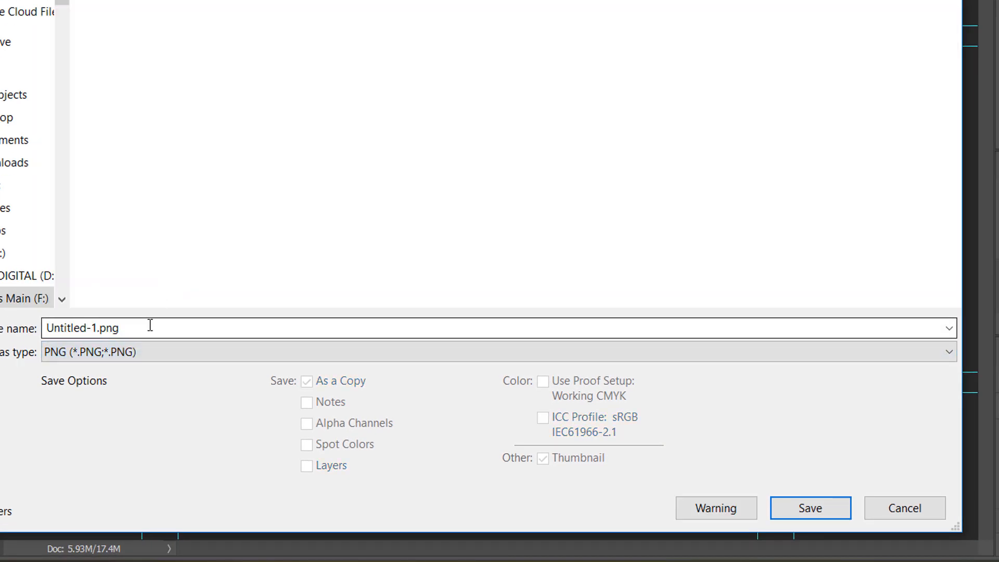
key("ctrl+a")
type("Cave")
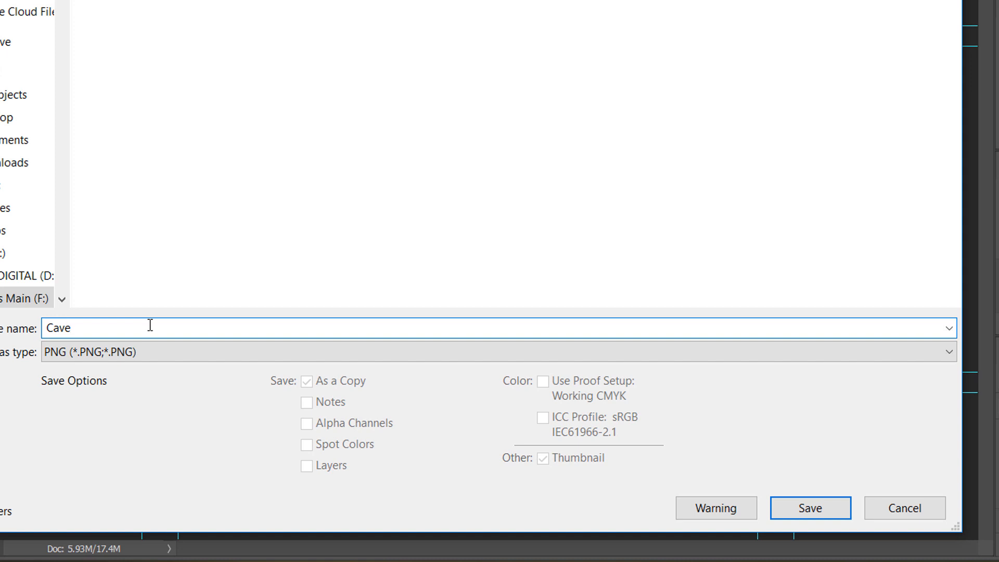
type(" Title")
key("Return")
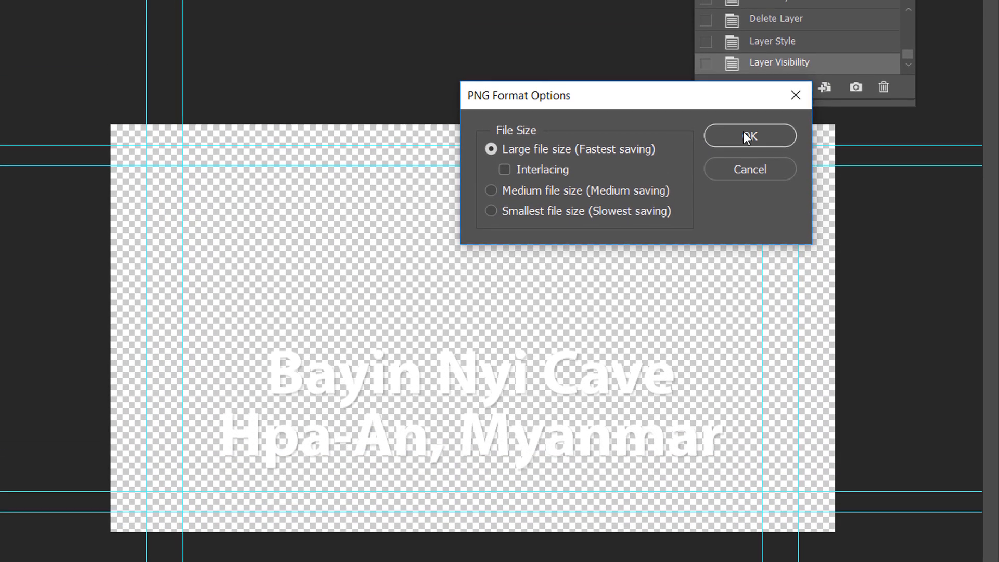
left_click(748, 136)
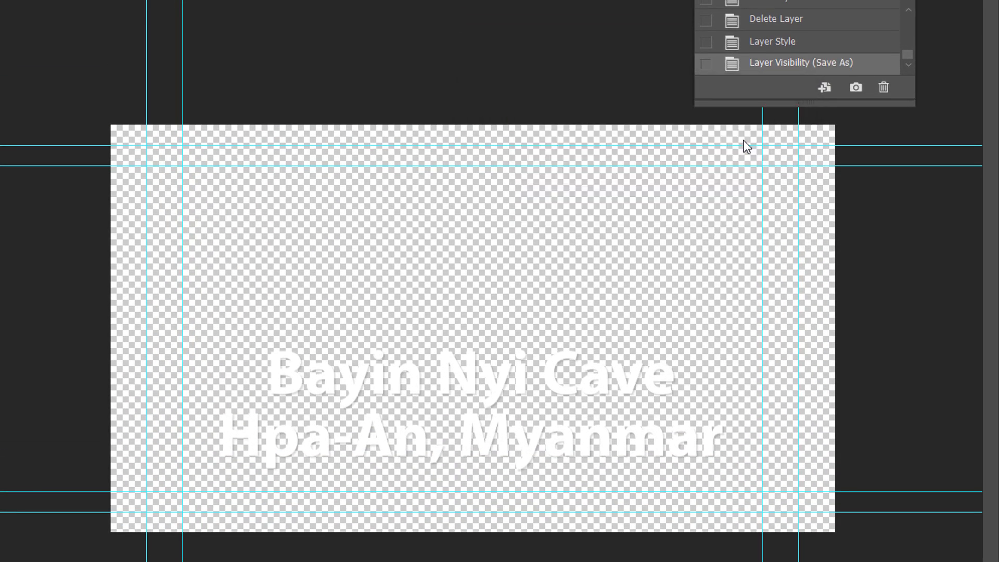